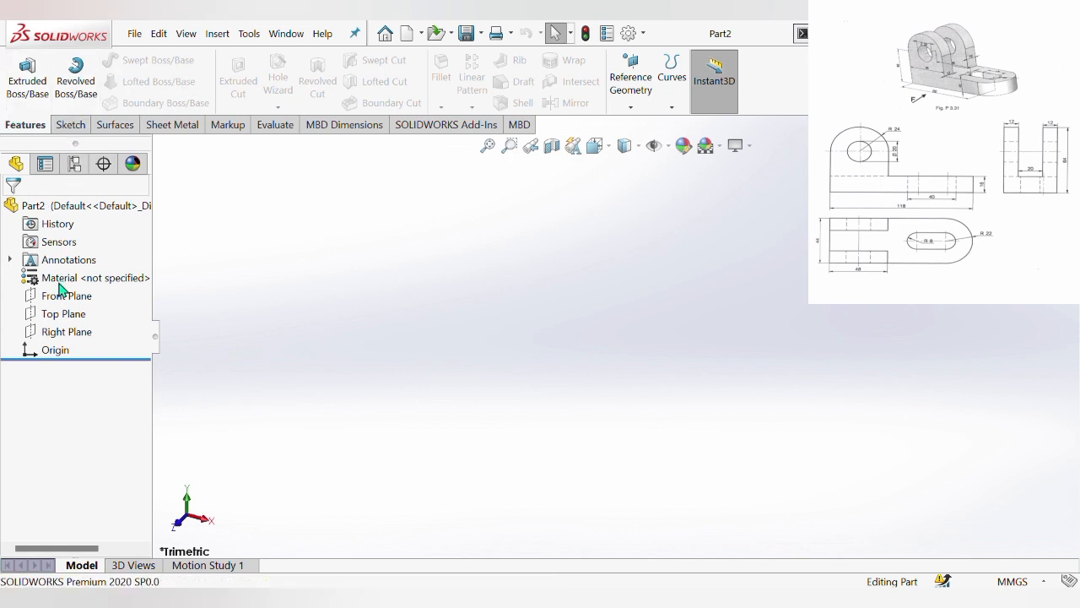
Start a sketch on the Top Plane and draw a center rectangle about 233 by 96 mm centred on the origin.
left_click(56, 313)
left_click(44, 302)
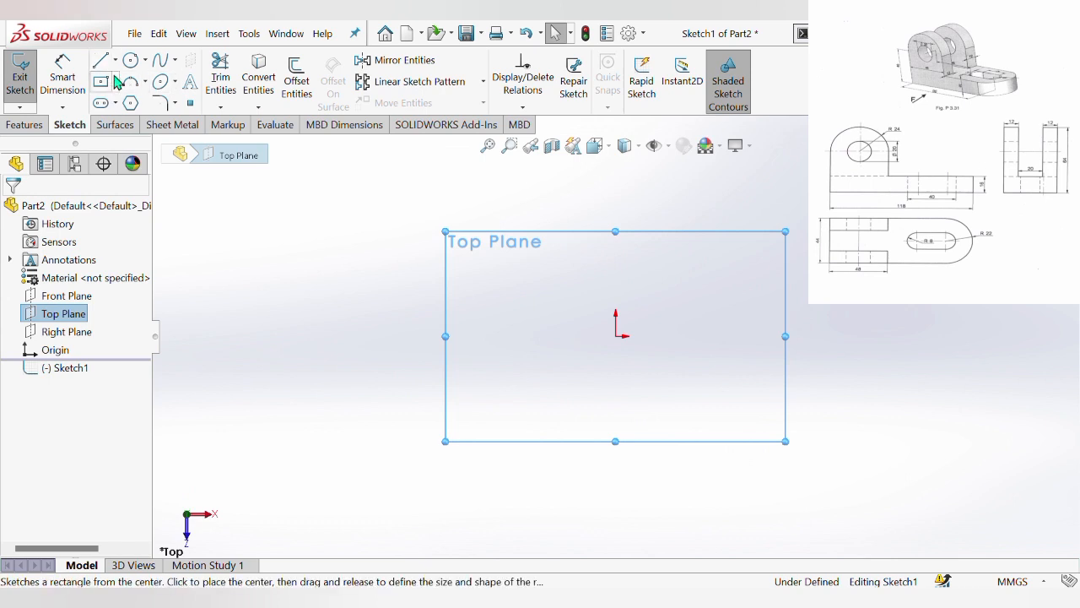
left_click(125, 122)
left_click(616, 337)
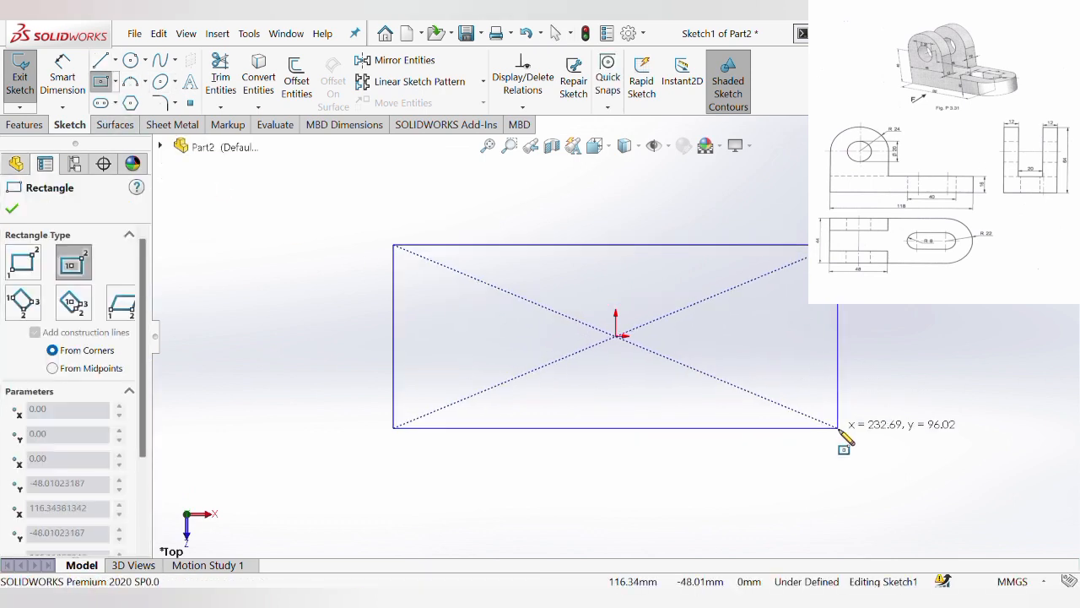
left_click(838, 427)
key("Escape")
Dimension the rectangle's upper horizontal edge to a length of 96 mm.
left_click(62, 78)
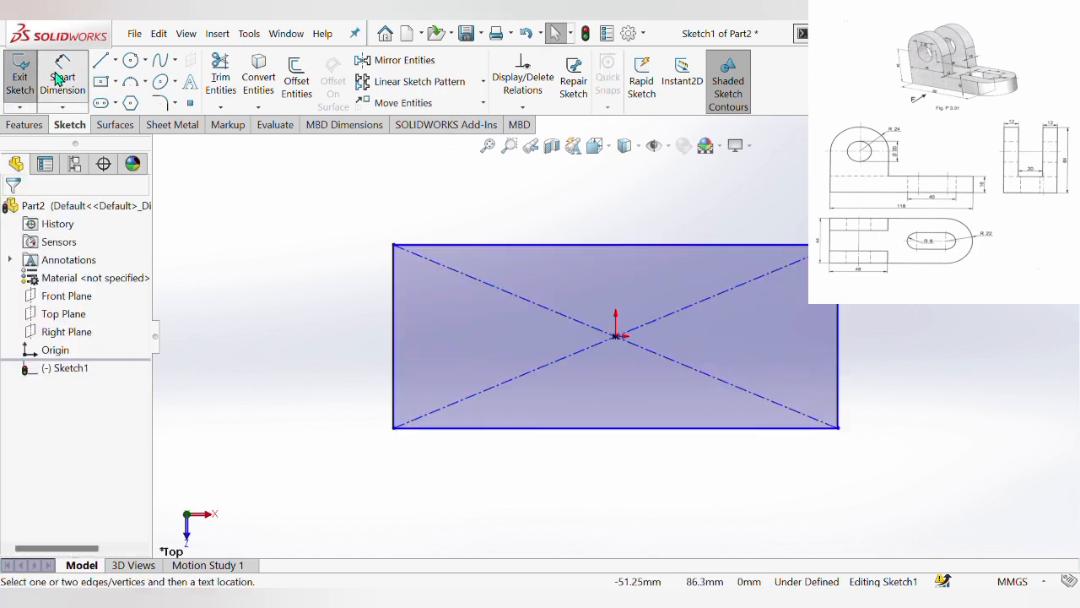
left_click(615, 246)
left_click(616, 210)
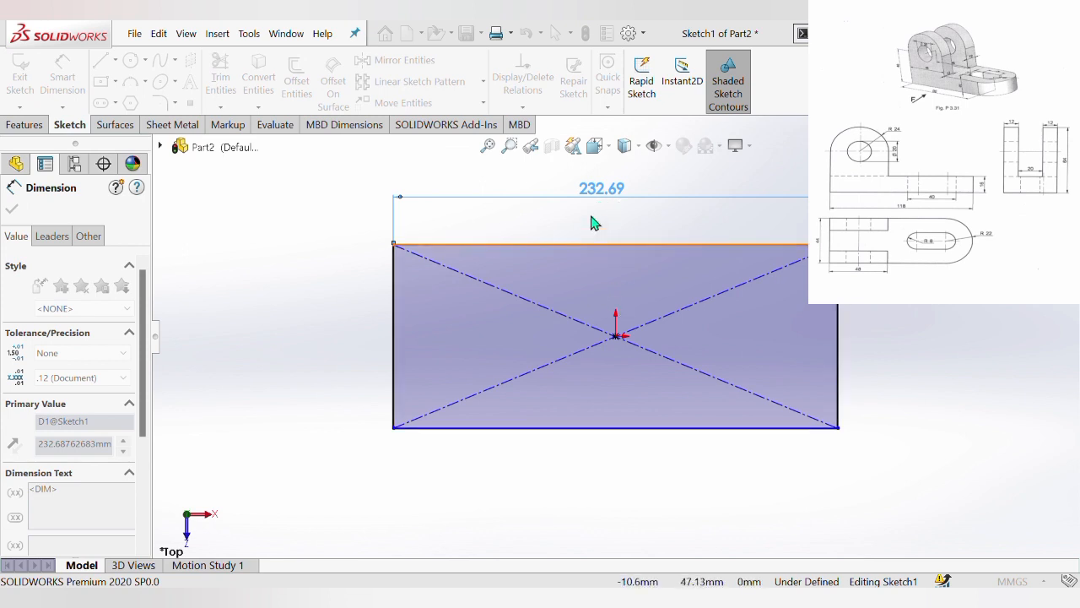
left_click(603, 228)
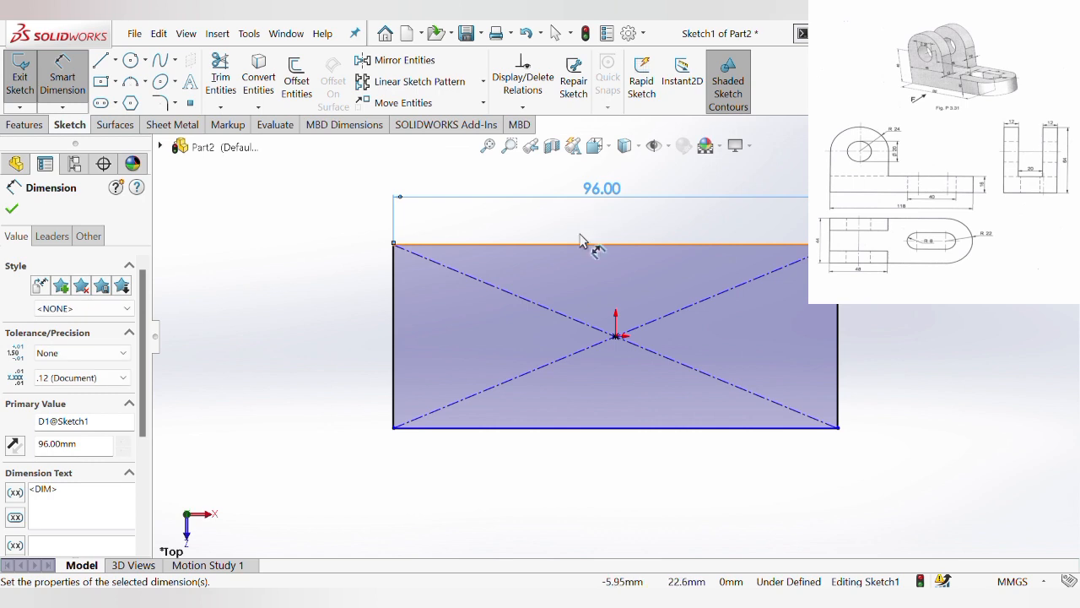
Dimension the rectangle's left vertical edge to 44 mm.
left_click(357, 279)
left_click(393, 321)
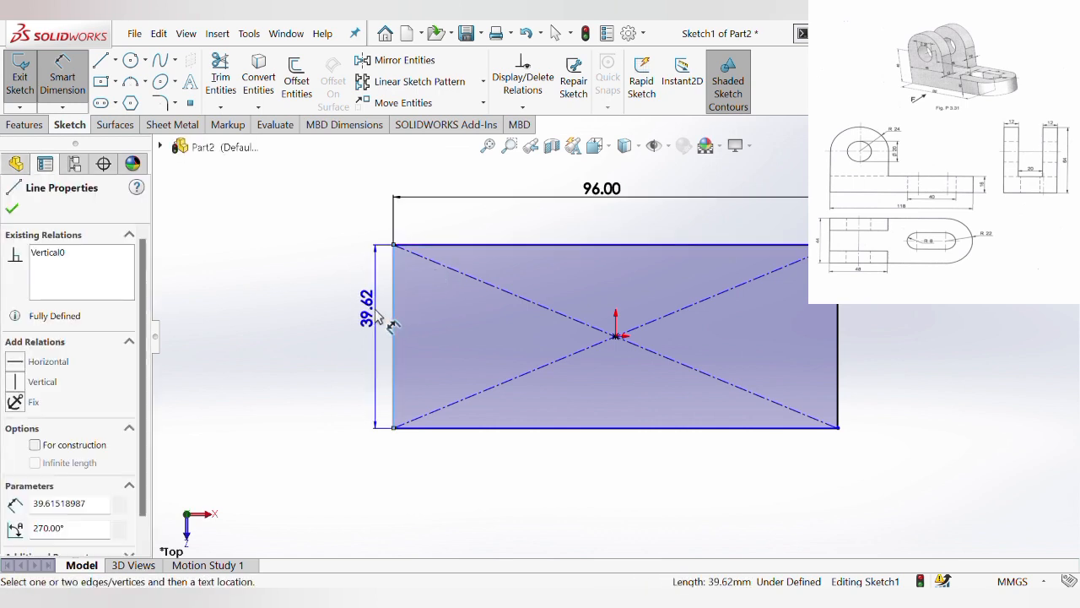
left_click(378, 318)
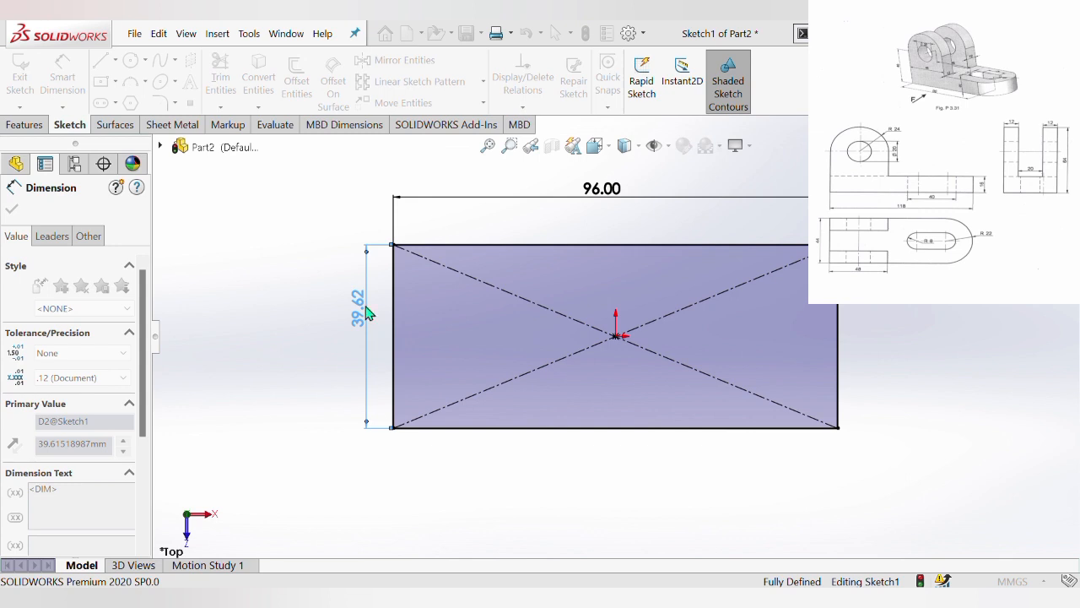
type("44")
key("Return")
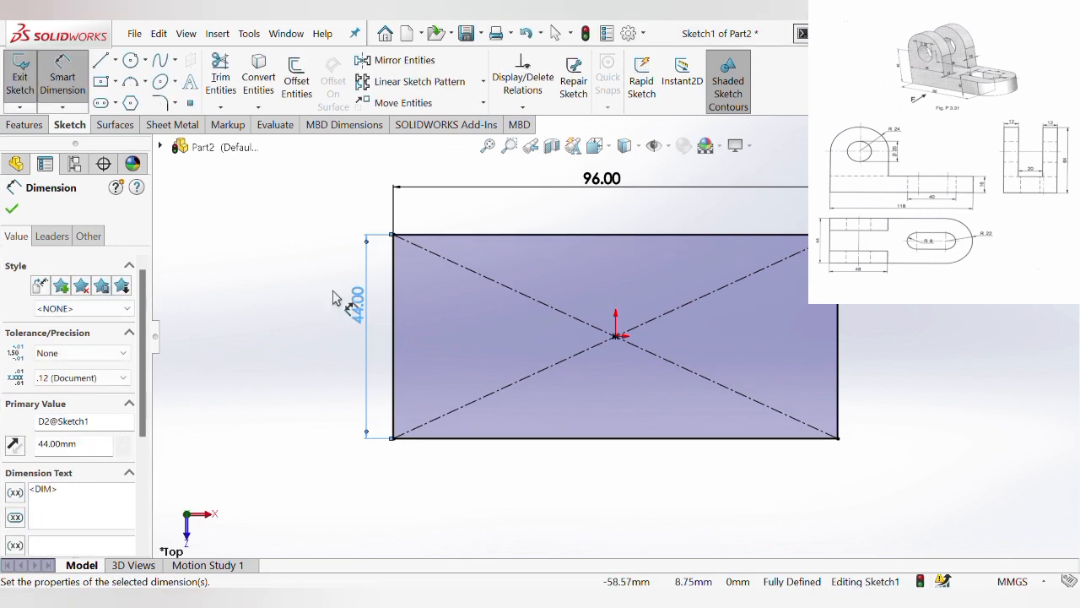
left_click(303, 300)
Draw a circle of 22 mm radius centred on the midpoint of the rectangle's right edge, tangent to the long upper edge.
scroll(795, 296, "up", 1)
scroll(793, 290, "down", 1)
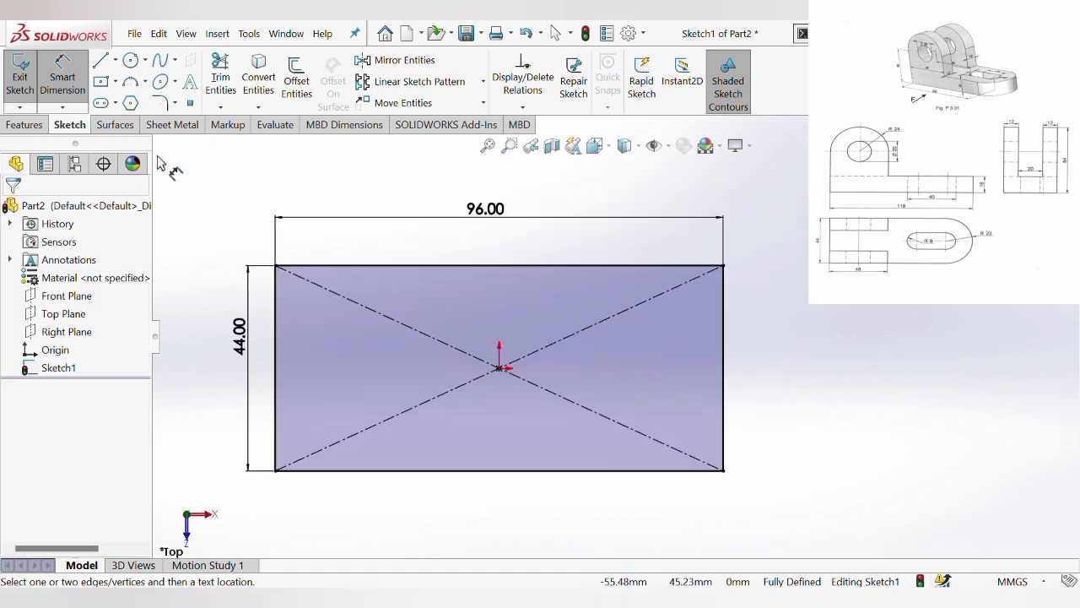
left_click(130, 60)
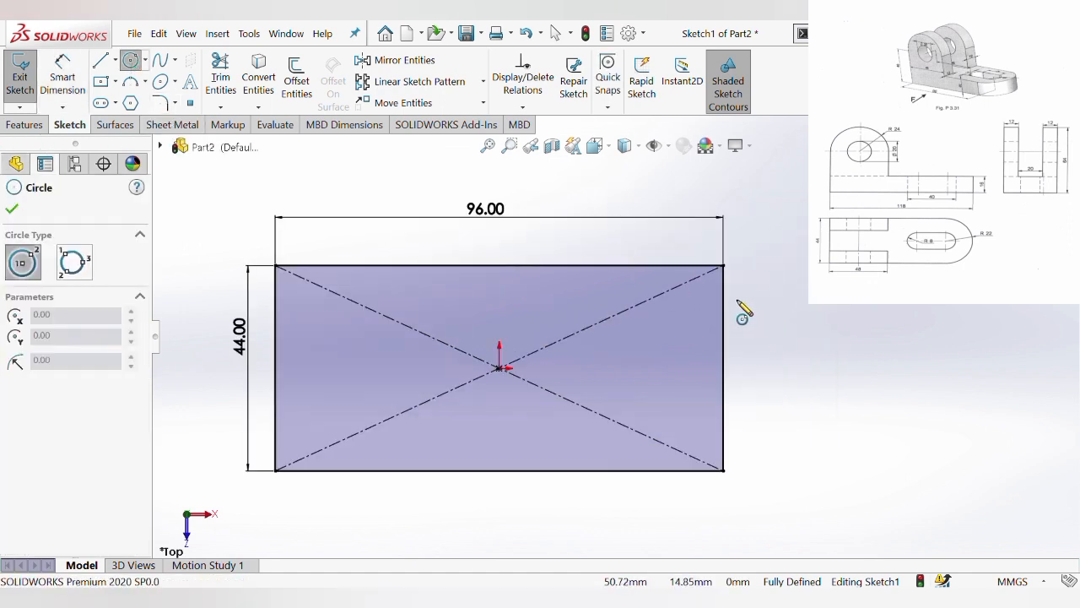
left_click(723, 368)
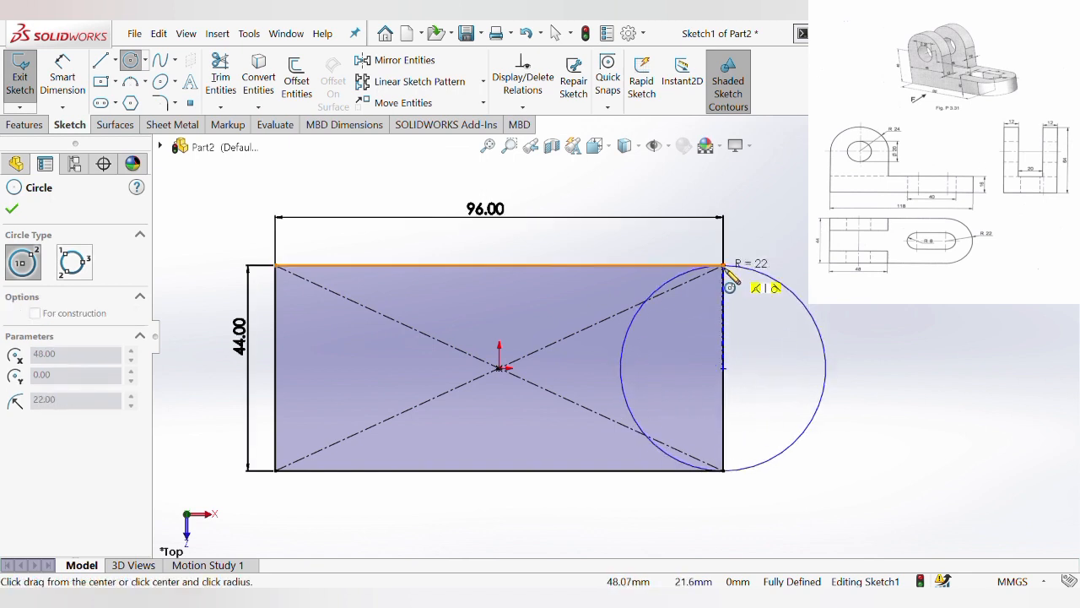
left_click(755, 285)
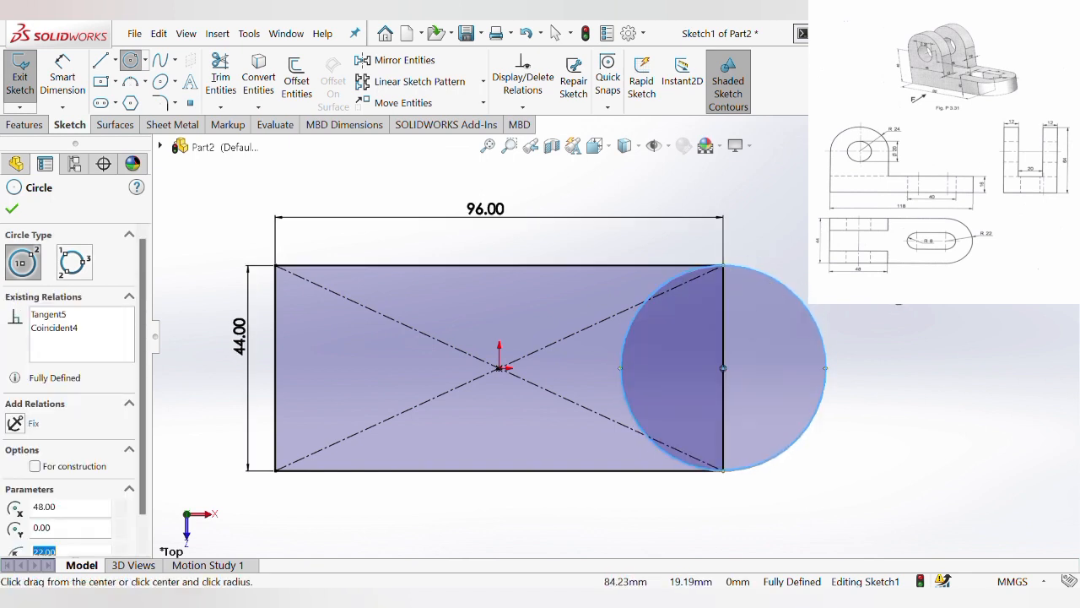
key("Escape")
key("Escape")
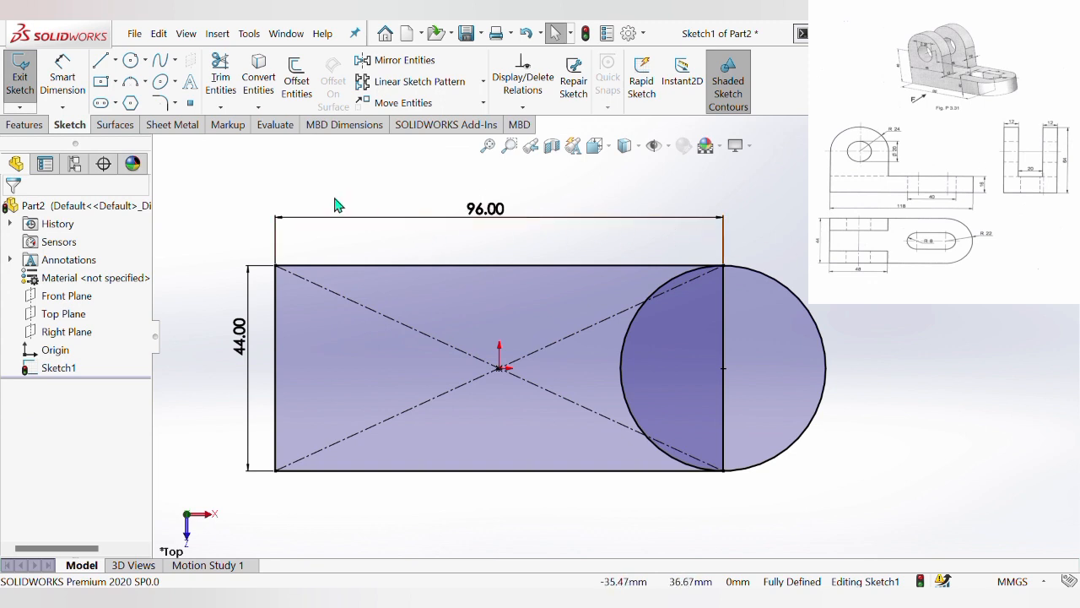
Trim away the rectangle's right edge and the inner half of the circle, leaving one outline with a rounded right end.
left_click(220, 80)
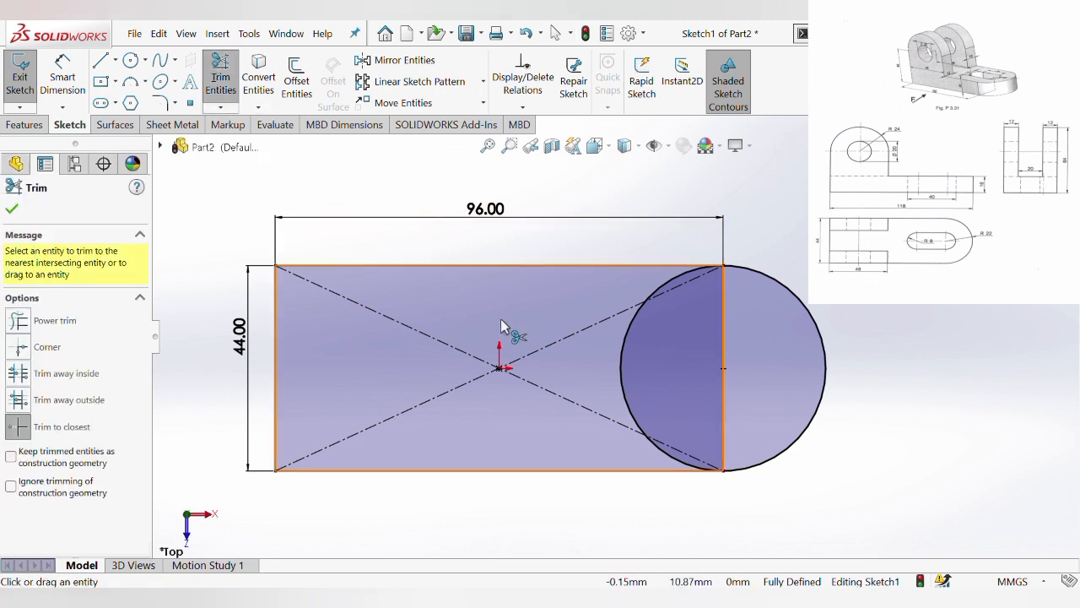
left_click(723, 330)
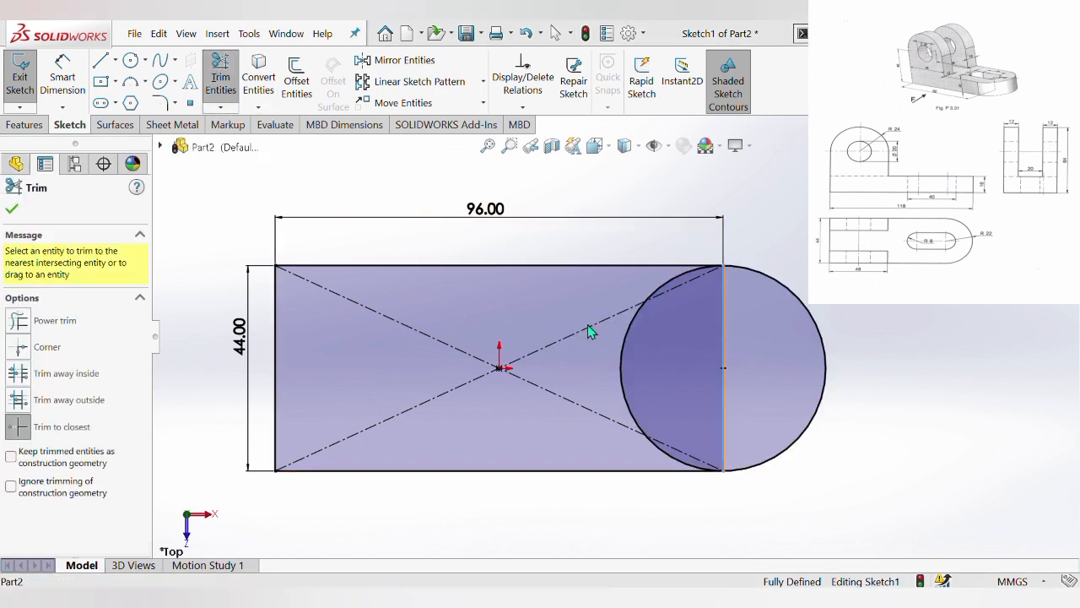
left_click(221, 66)
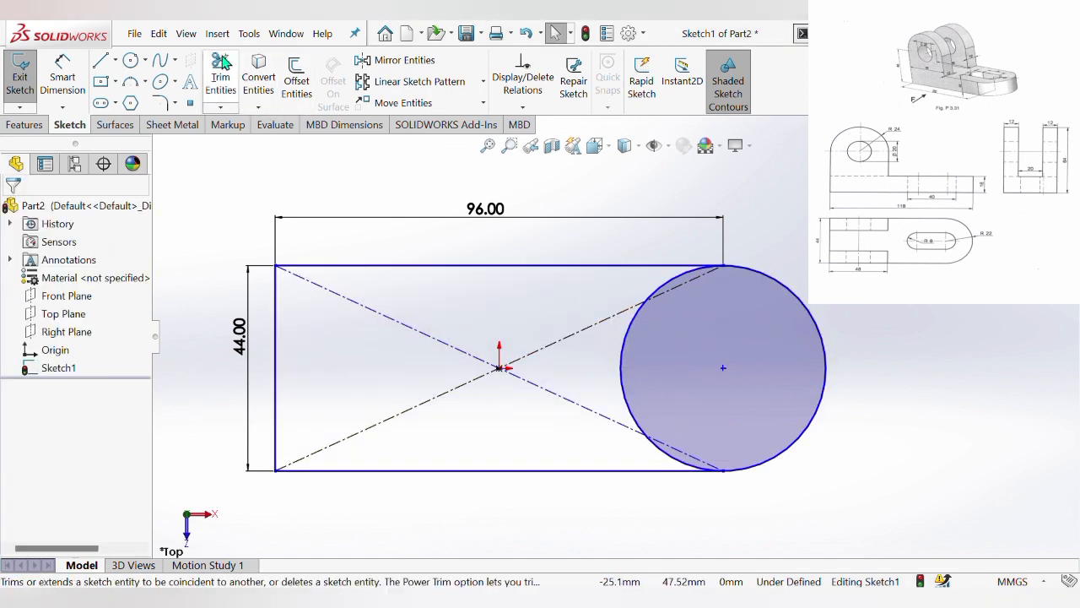
left_click(665, 284)
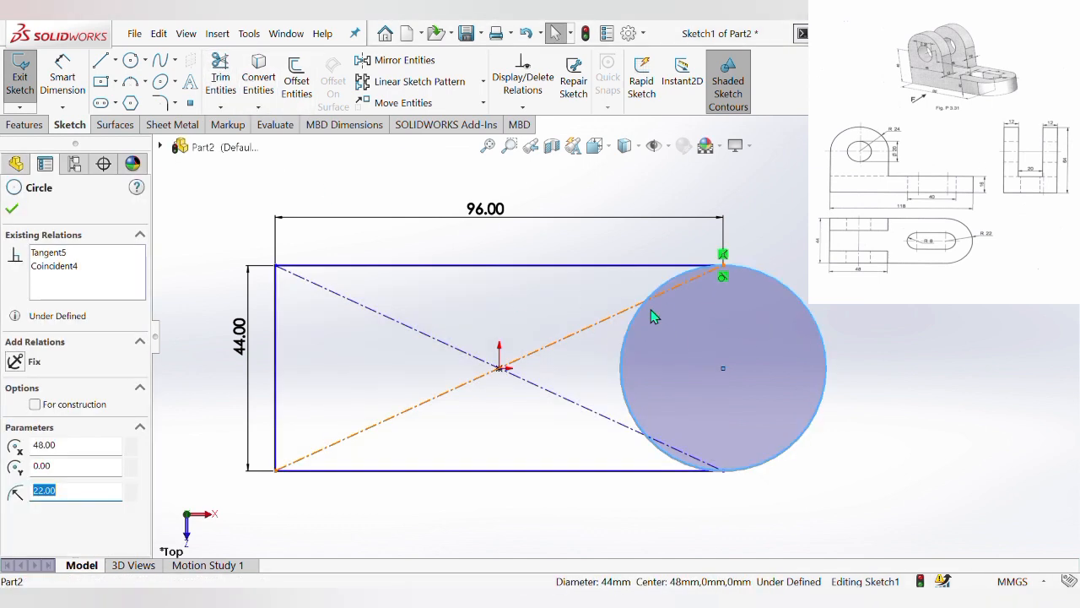
left_click(223, 83)
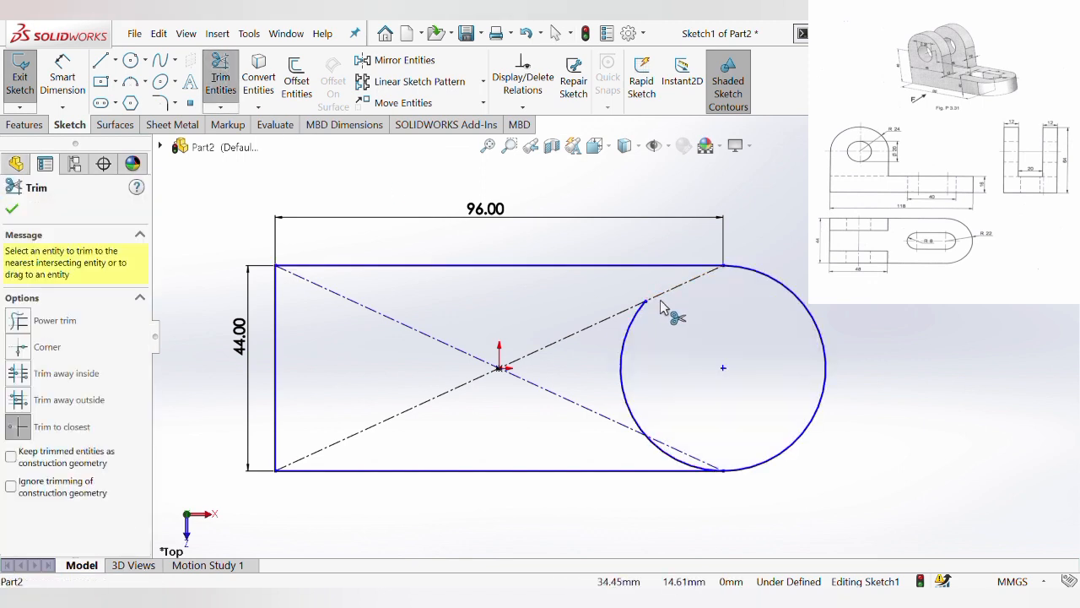
left_click(633, 350)
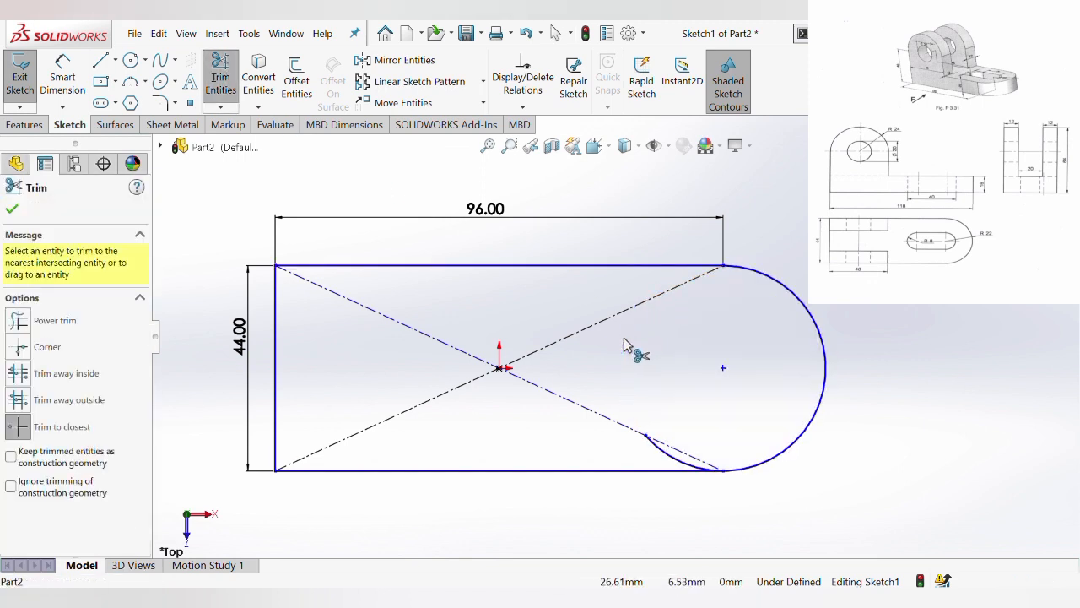
left_click(660, 459)
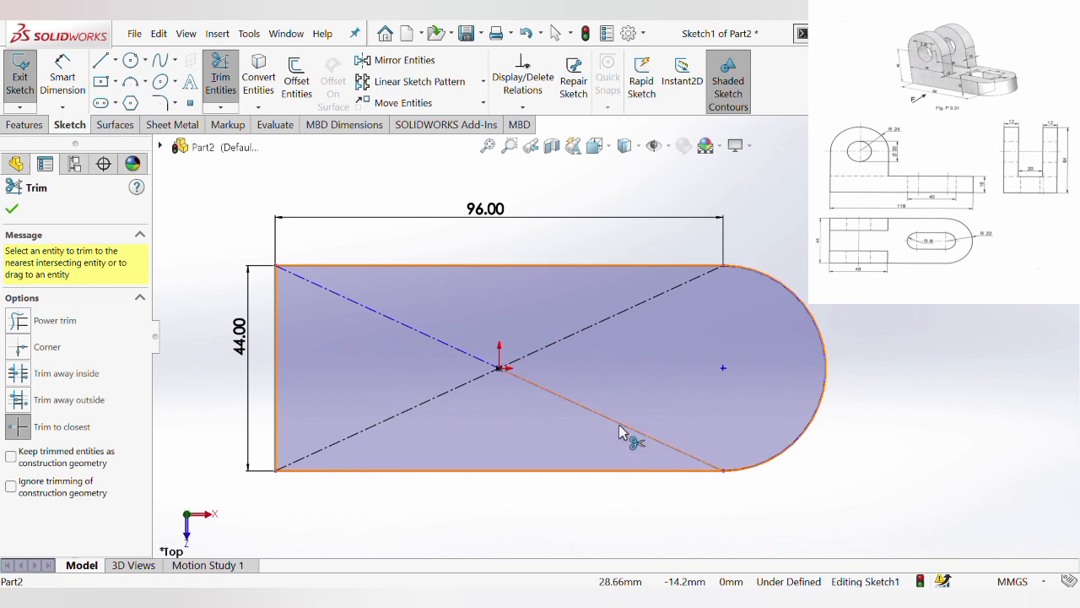
left_click(11, 210)
Draw a circle about 9.7 mm in radius at the centre of the rounded end's arc.
left_click(131, 60)
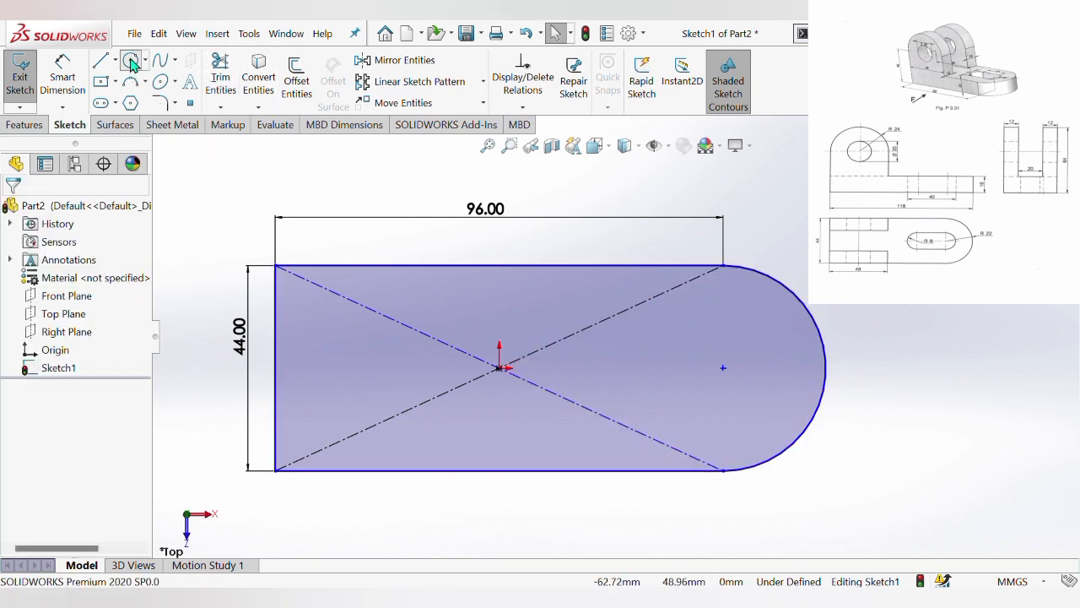
left_click(724, 368)
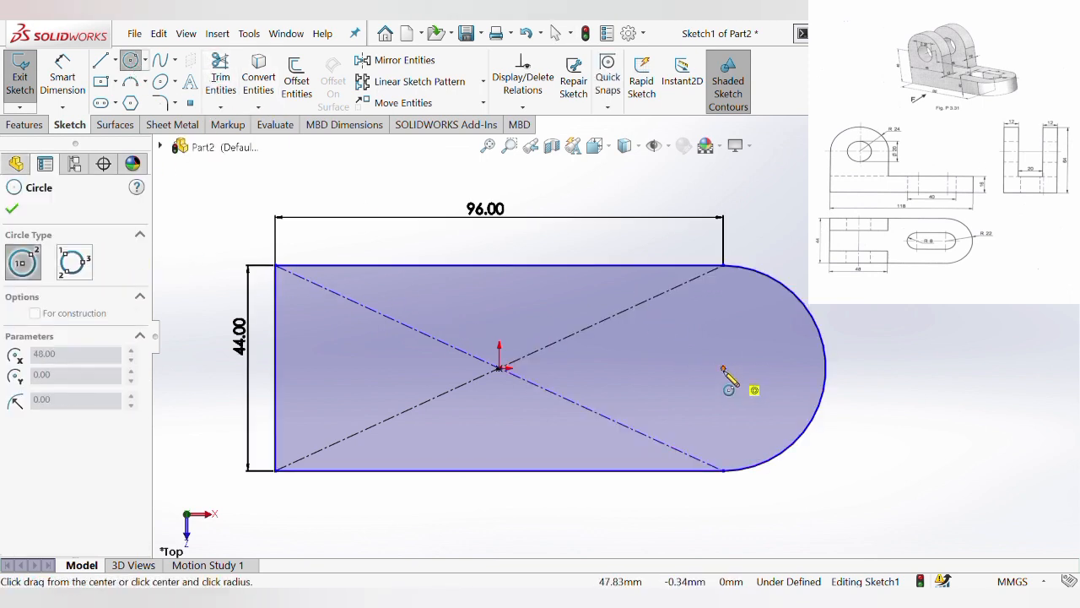
left_click(759, 397)
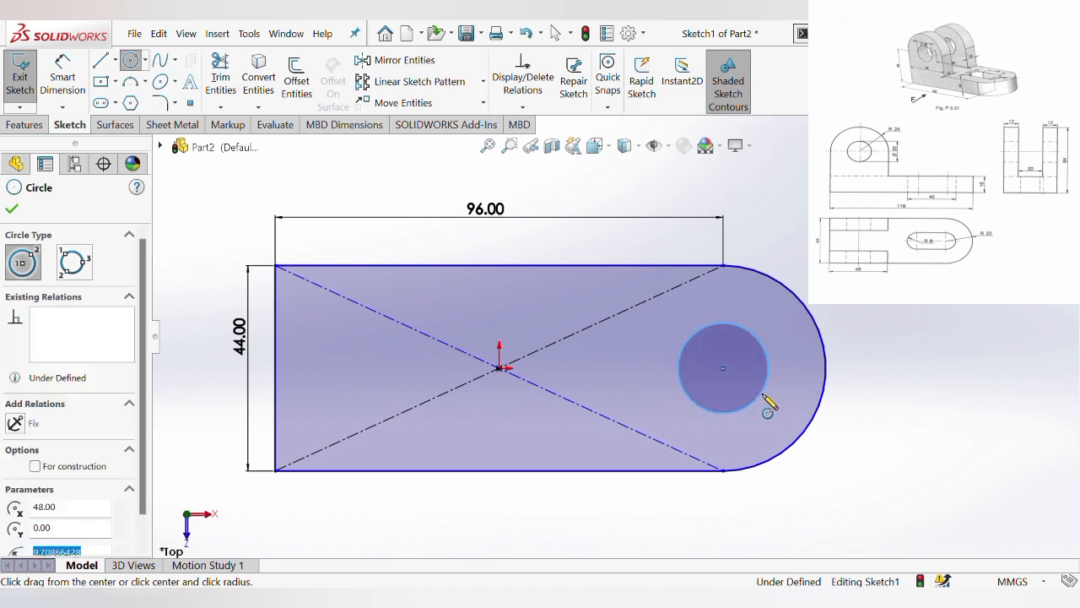
Draw a horizontal construction line about 30 mm long from the small circle's centre towards the origin.
left_click(100, 60)
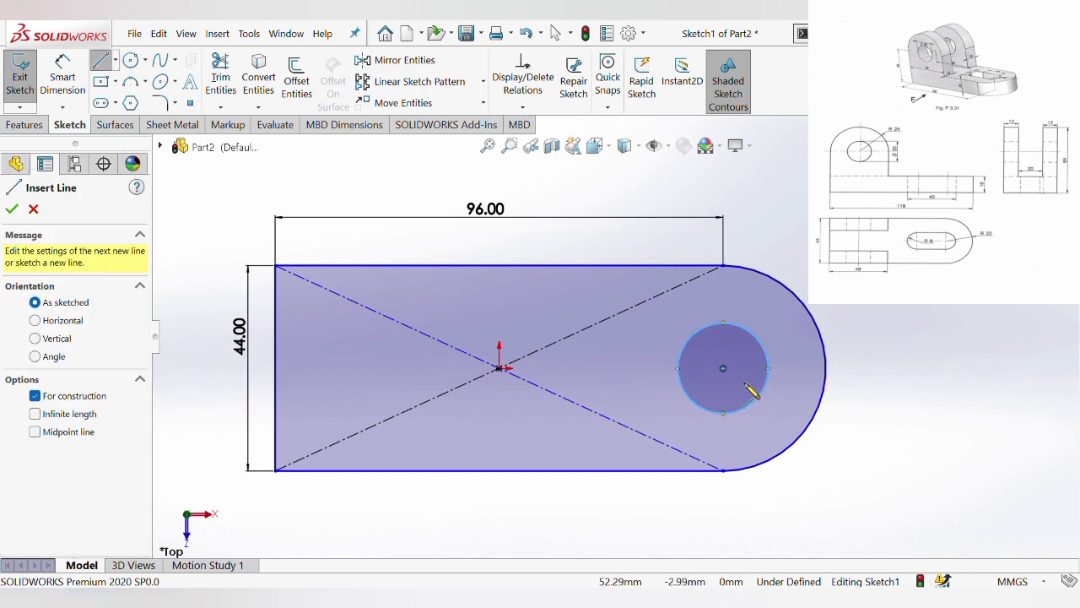
left_click(723, 369)
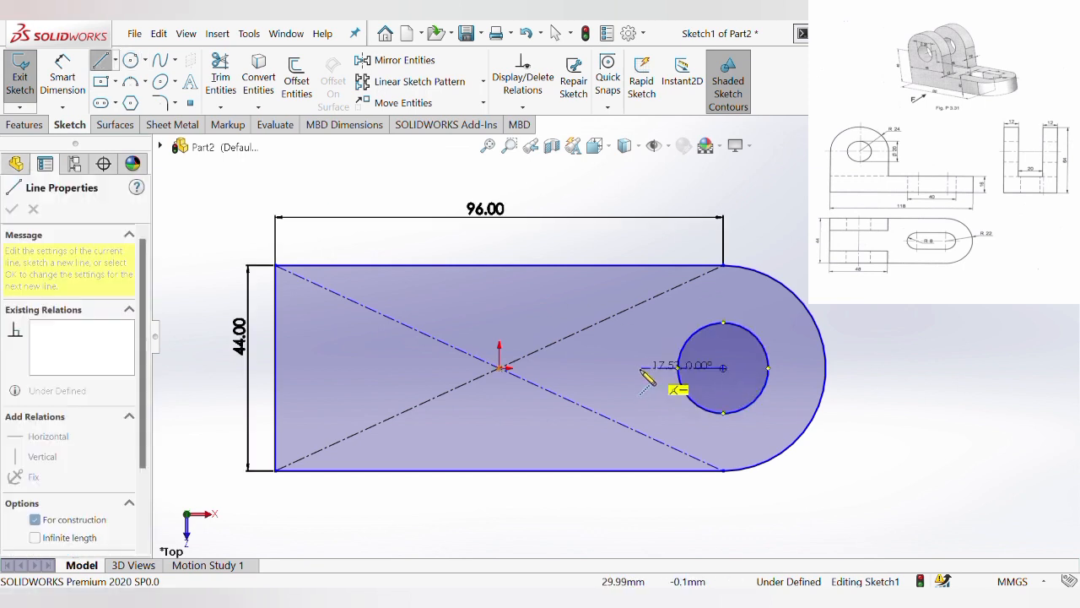
left_click(582, 368)
key("Escape")
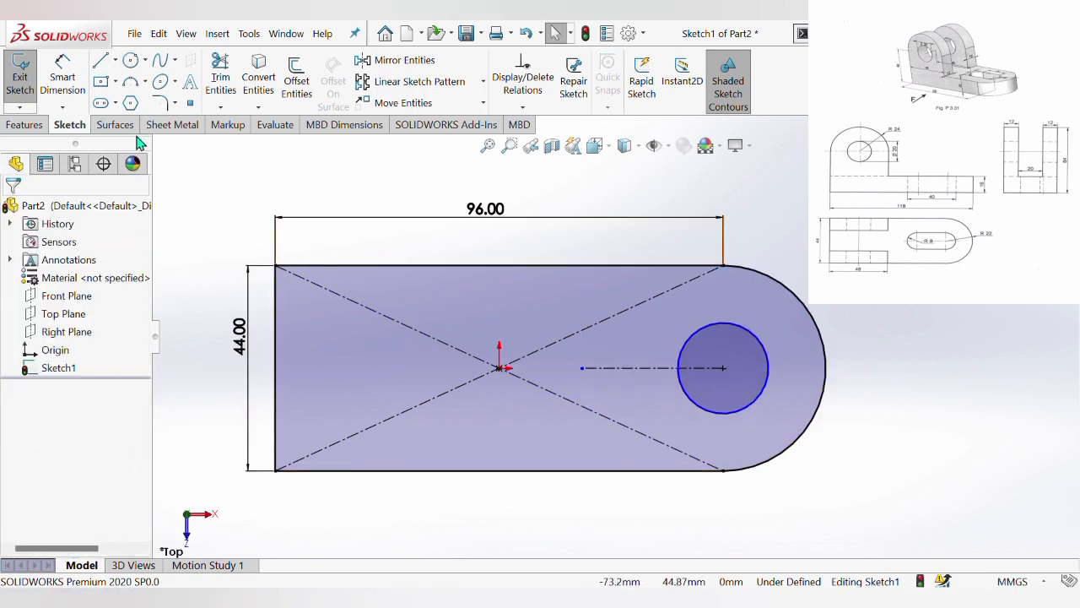
Dimension the diameter of the small circle in the rounded end to 16 mm.
left_click(61, 77)
left_click(776, 355)
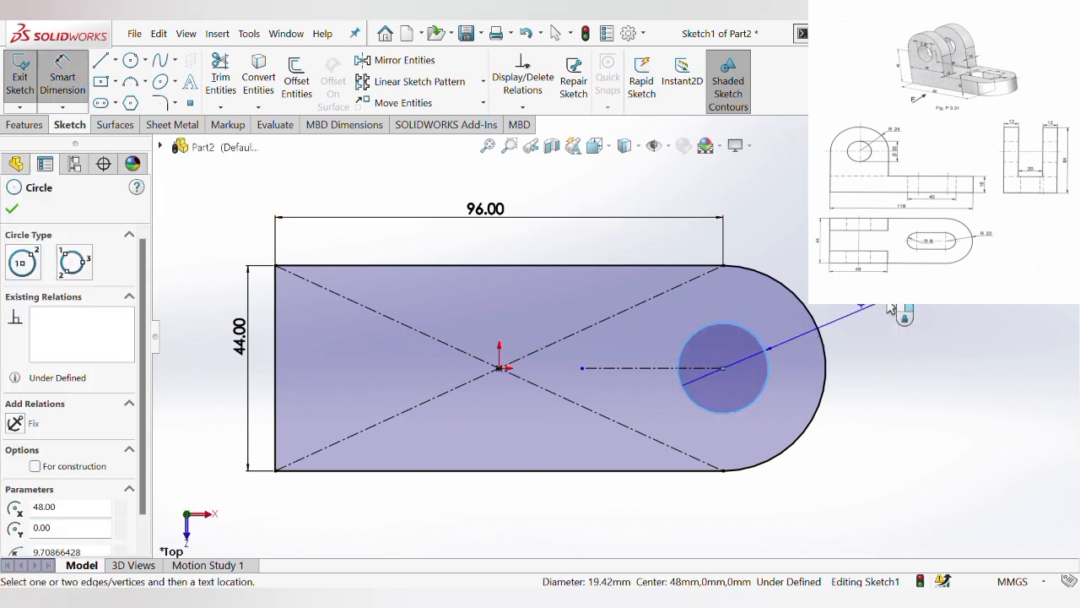
left_click(892, 309)
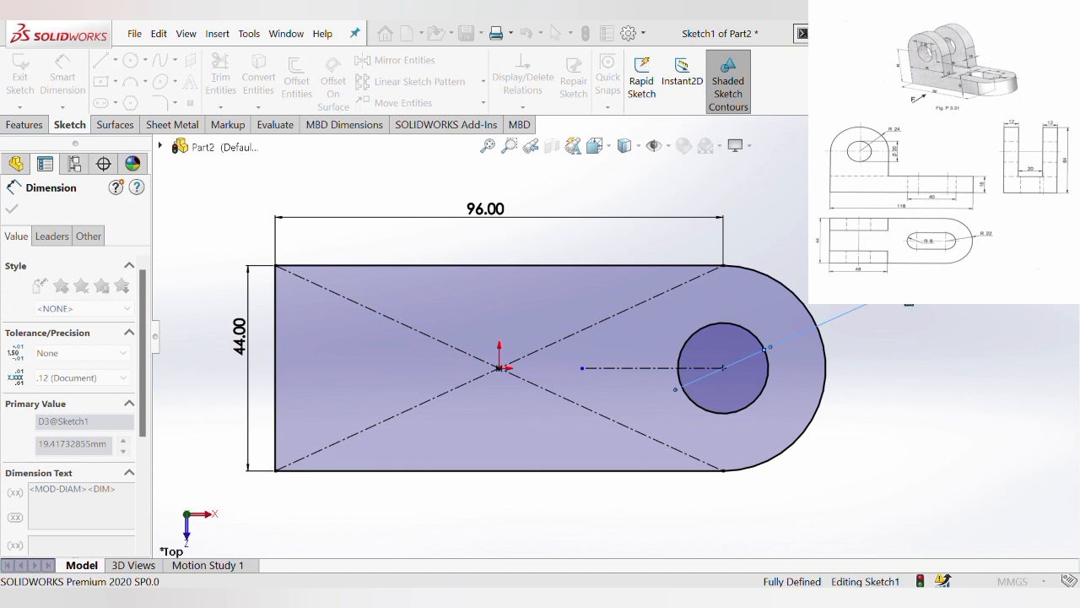
type("16")
key("Return")
left_click(937, 402)
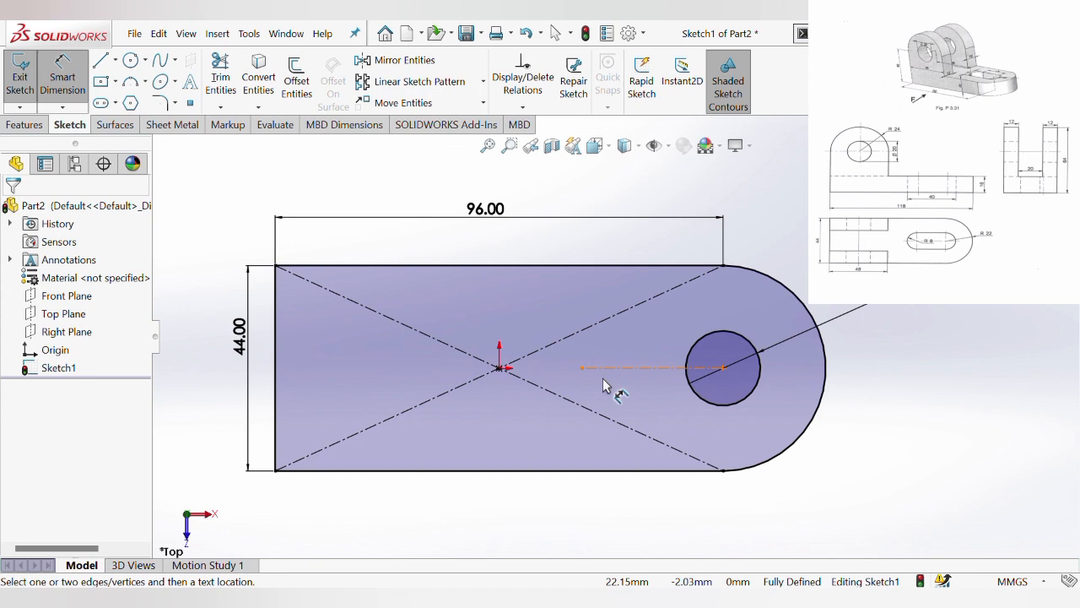
Dimension the horizontal construction line to a length of 24 mm.
left_click(656, 369)
scroll(656, 411, "up", 1)
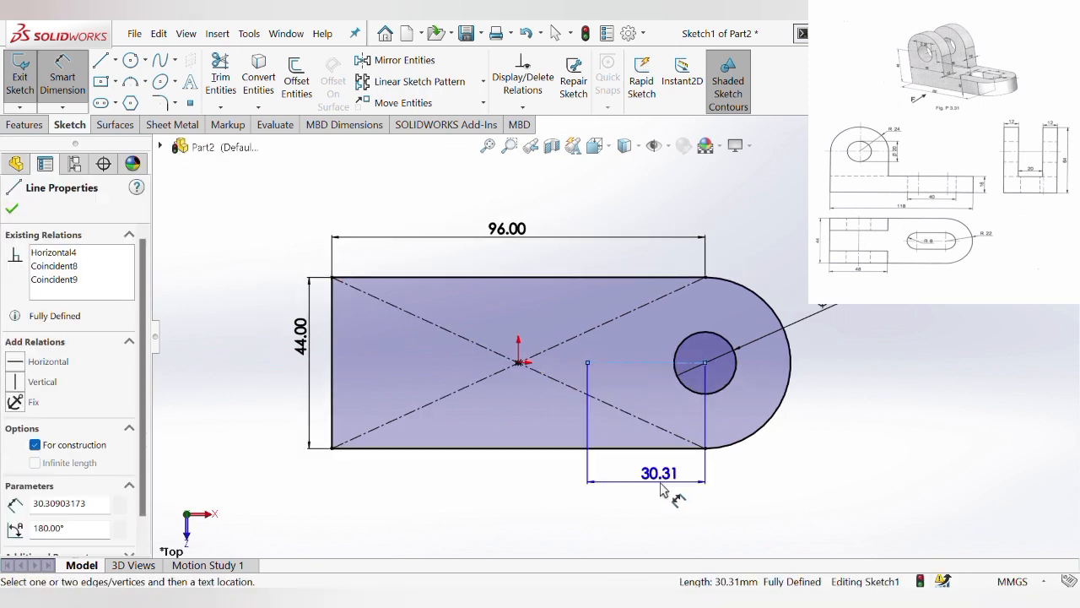
left_click(667, 498)
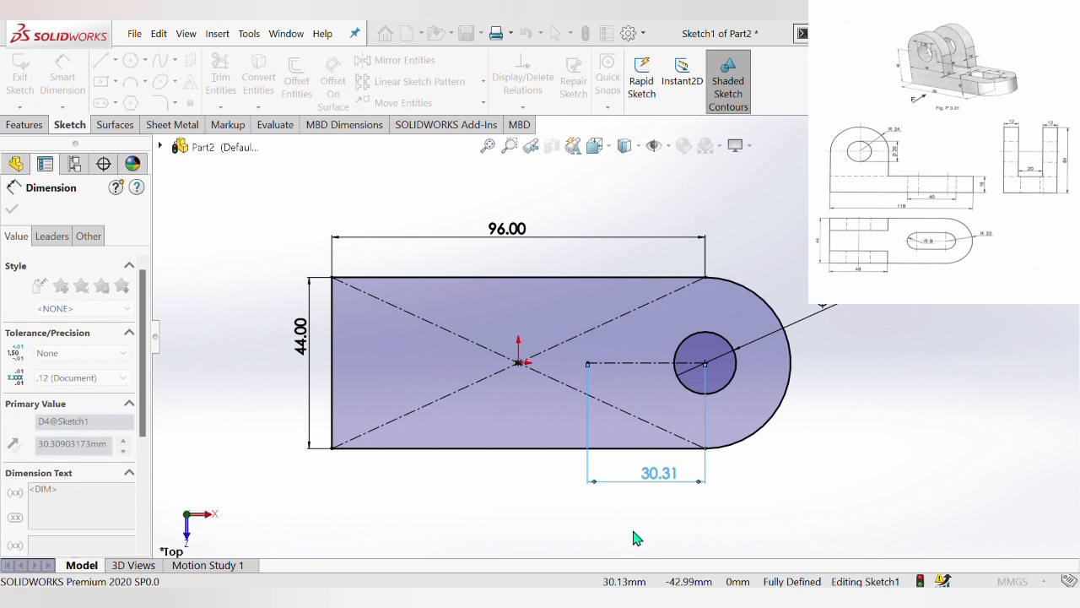
type("24")
key("Return")
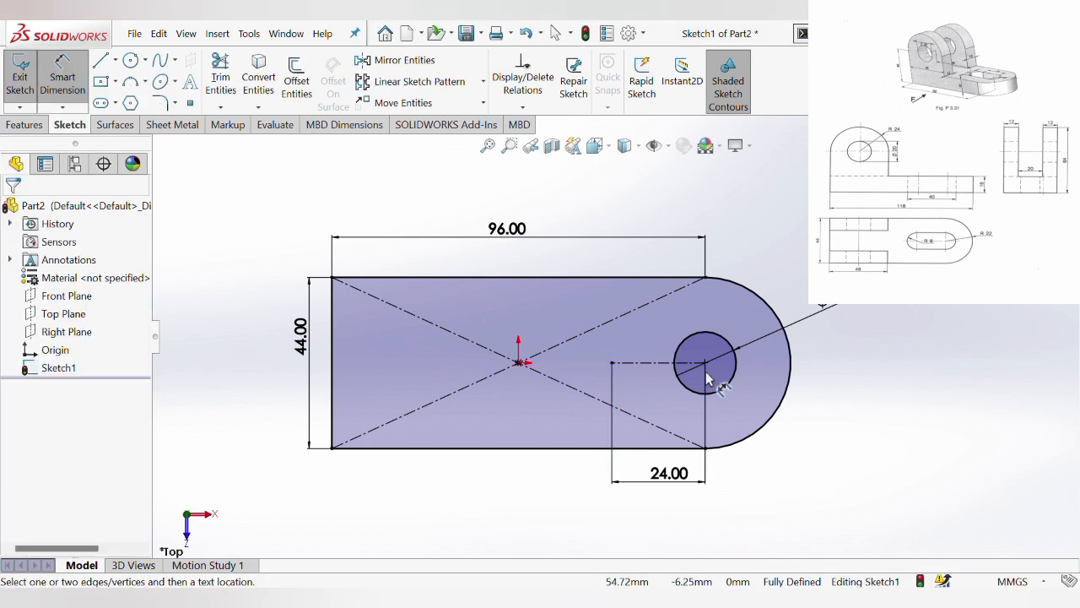
Draw a second circle centred on the free end of the 24 mm construction line, slightly larger than the 16 mm circle.
left_click(130, 59)
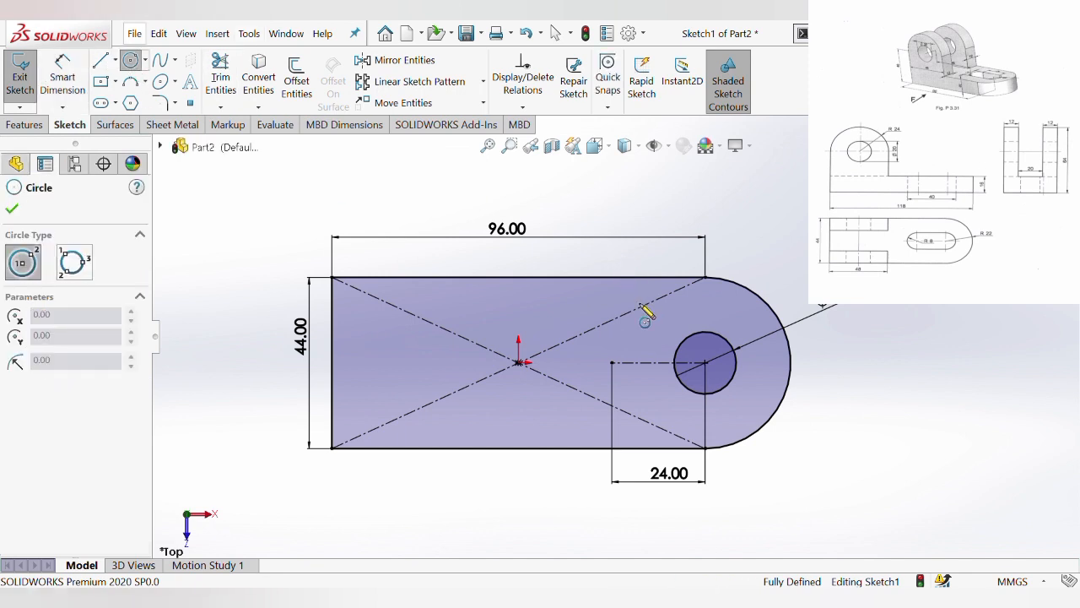
left_click(612, 363)
left_click(635, 396)
key("Escape")
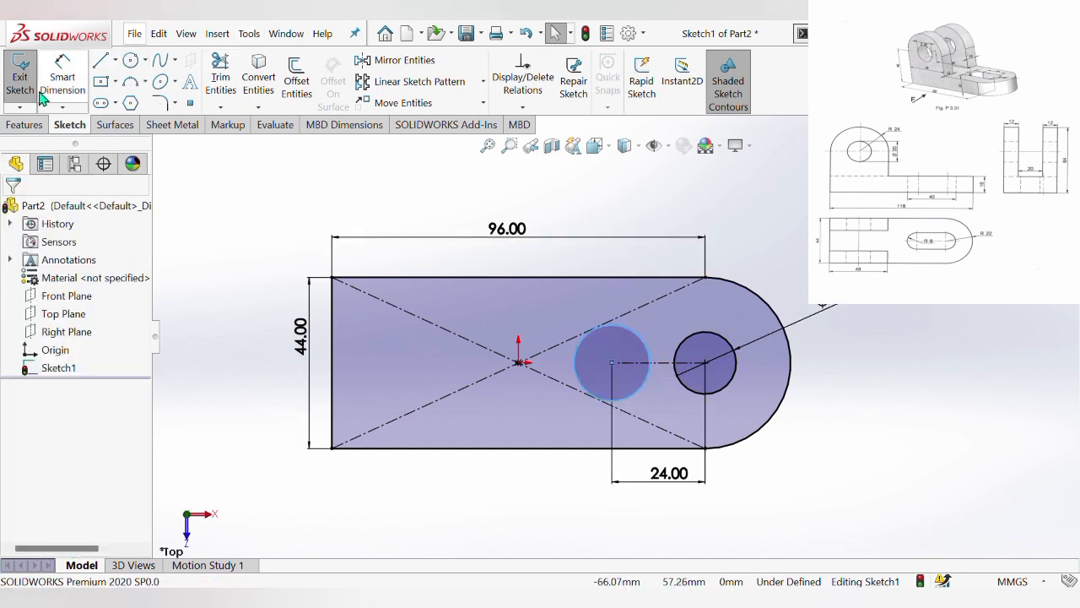
Dimension the diameter of the second circle, nearer the origin, to 16 mm.
left_click(63, 78)
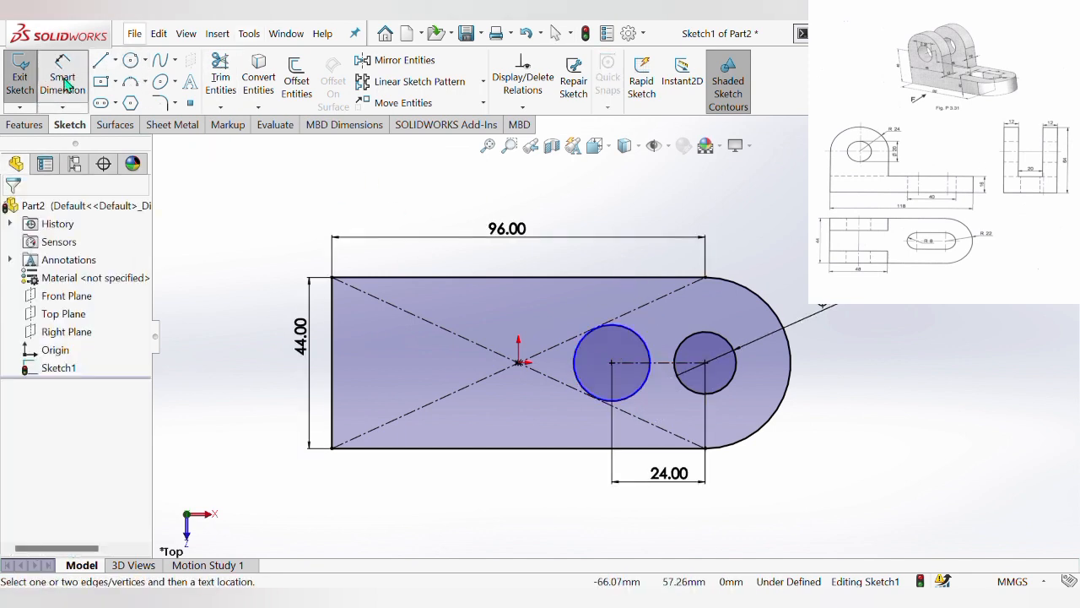
left_click(645, 349)
left_click(444, 512)
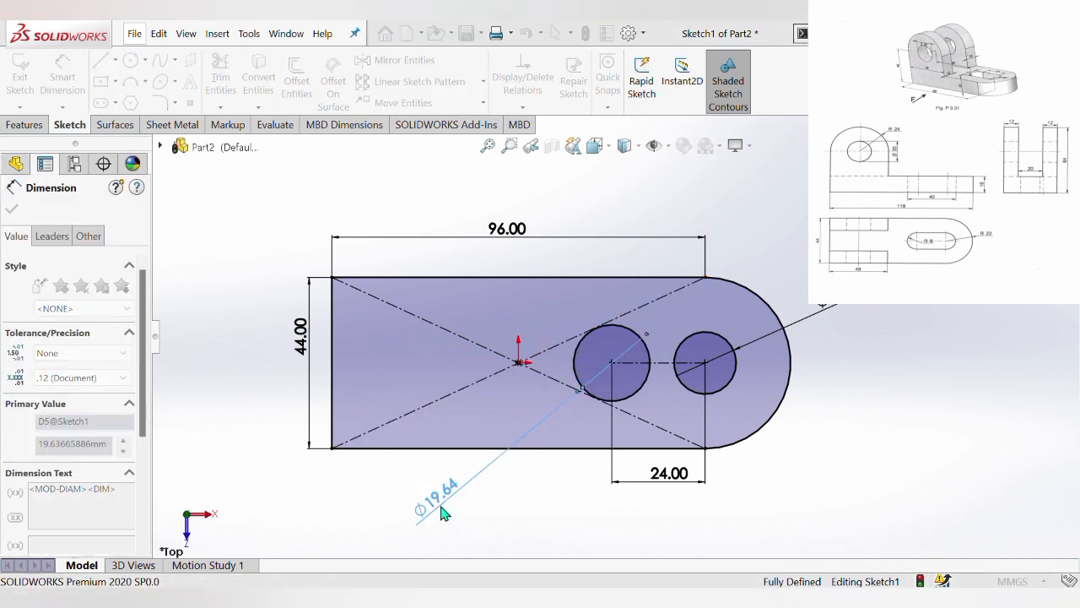
type("16.00mm")
key("Return")
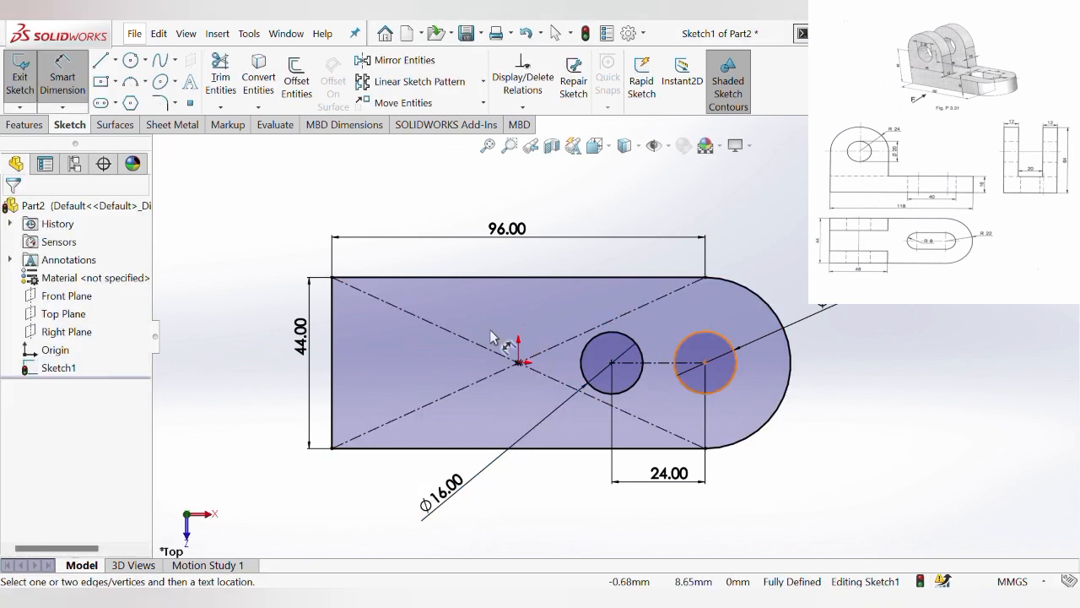
Draw a horizontal line 24 mm long joining the uppermost points of the two 16 mm circles.
left_click(100, 60)
scroll(668, 364, "down", 4)
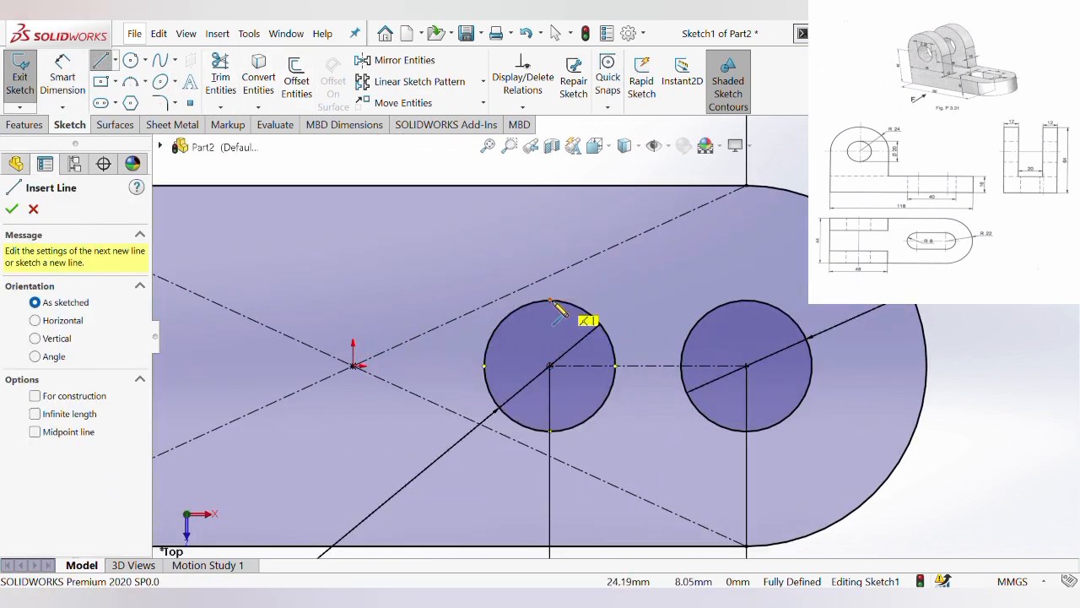
left_click(550, 302)
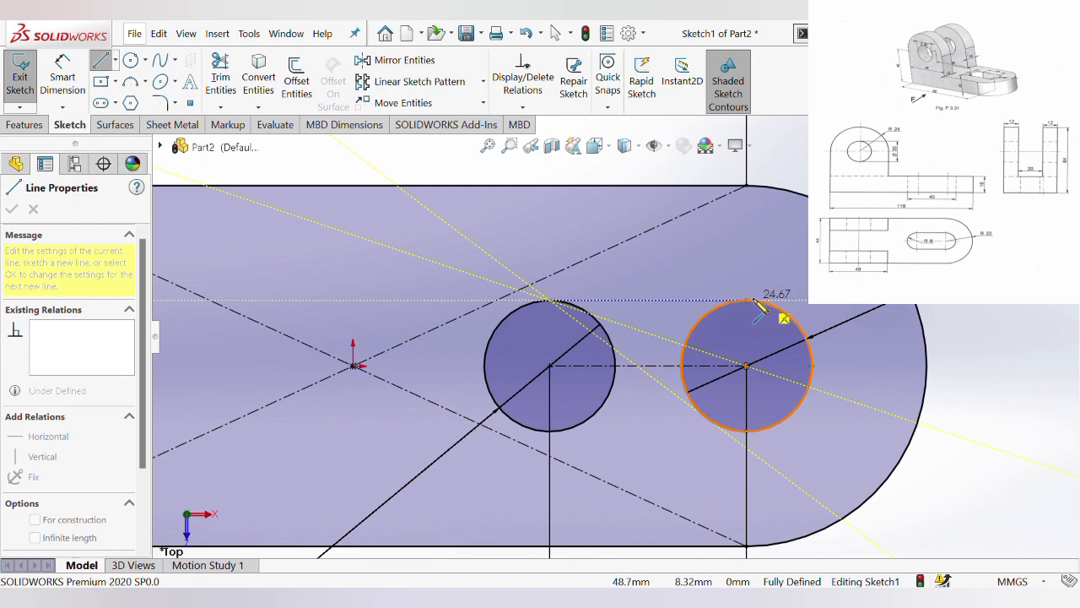
scroll(775, 319, "down", 3)
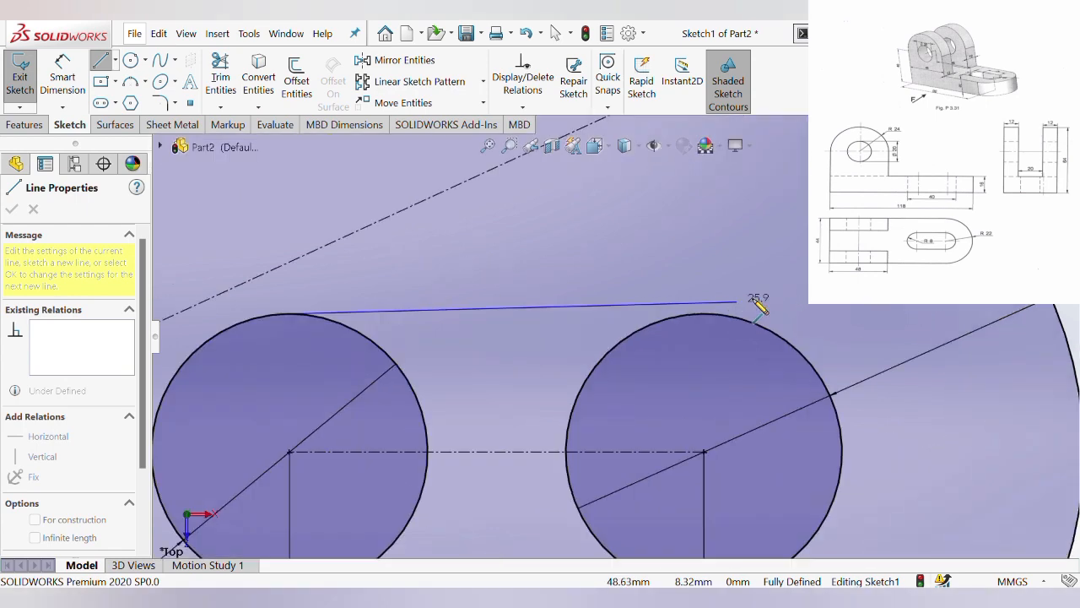
left_click(705, 314)
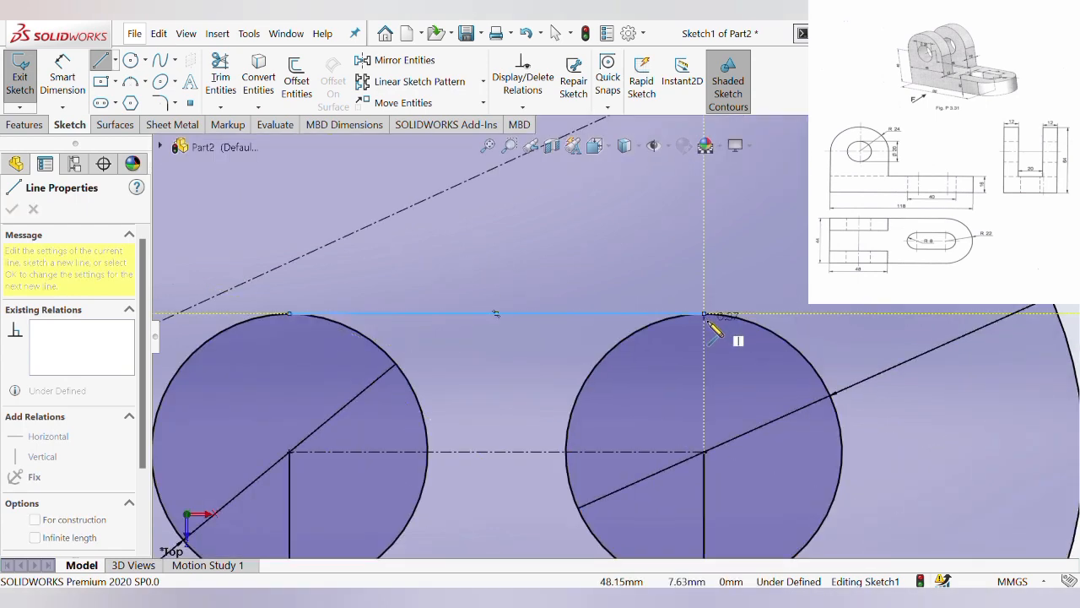
key("Escape")
Draw a horizontal line 24 mm long joining the lowest points of the two 16 mm circles.
left_click(104, 64)
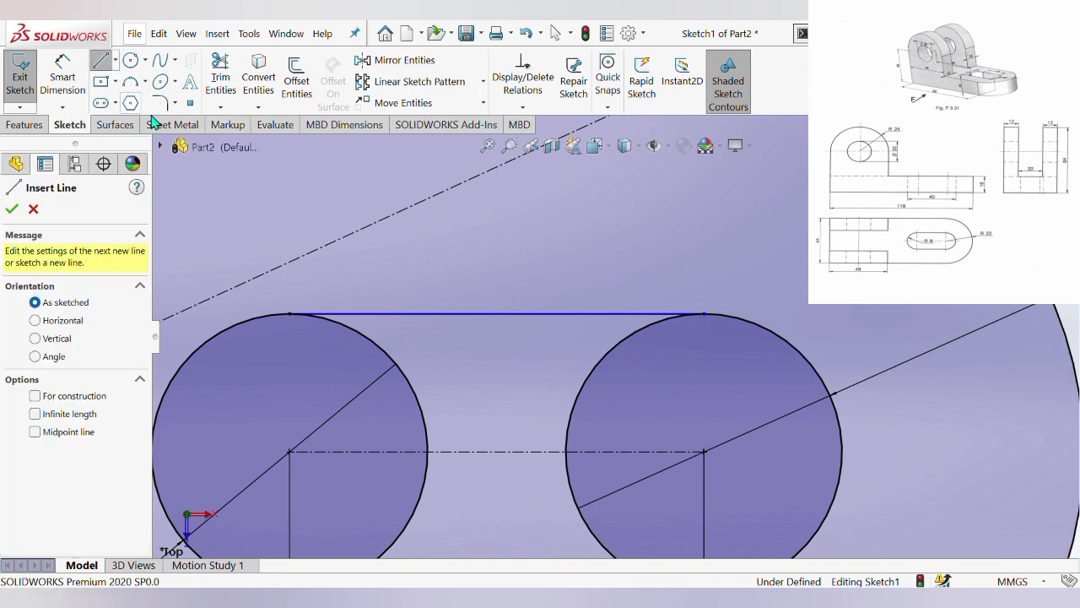
scroll(549, 386, "up", 3)
scroll(497, 478, "down", 3)
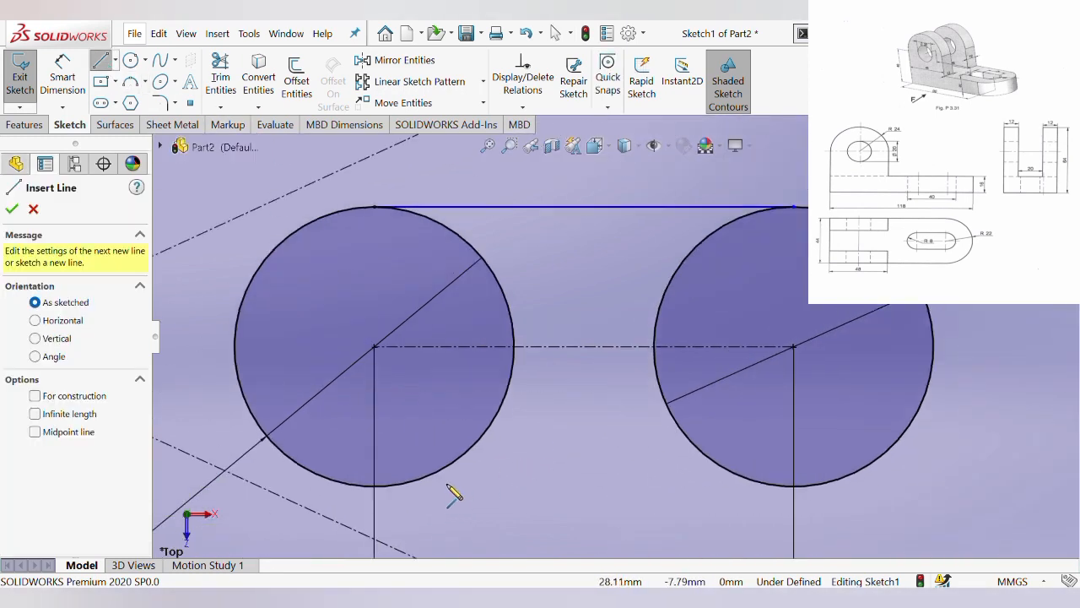
left_click(375, 487)
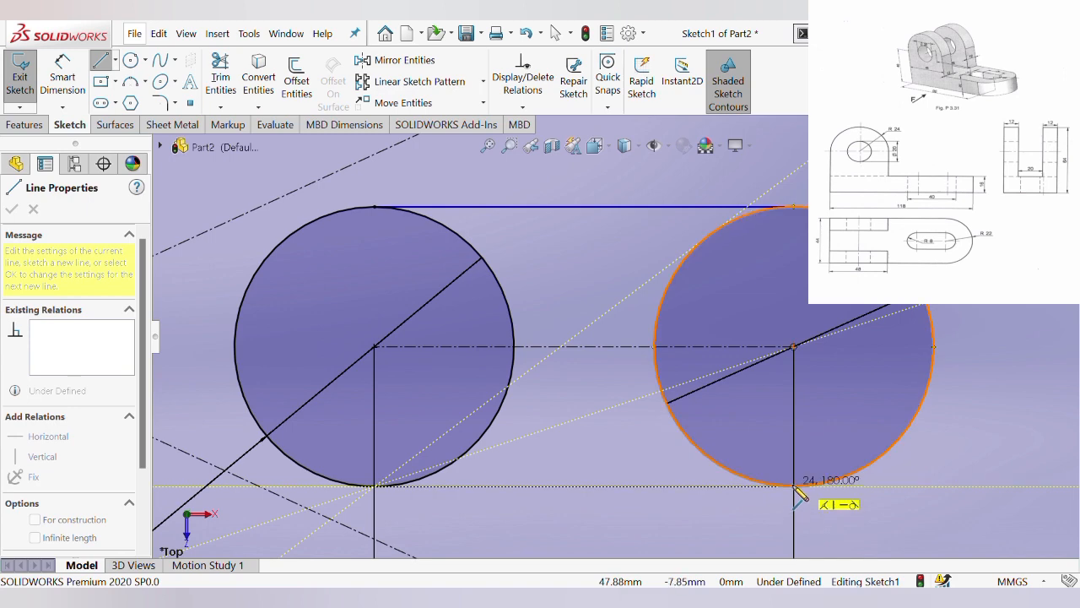
left_click(795, 488)
key("Escape")
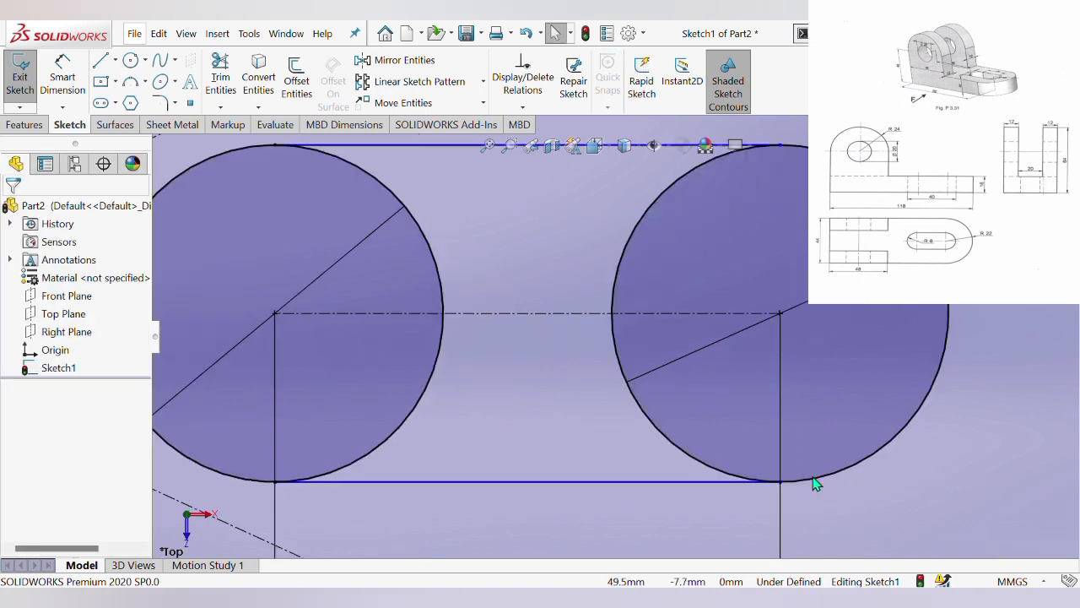
Trim away the inner arcs of both circles so that only the closed slot outline remains.
scroll(815, 482, "up", 4)
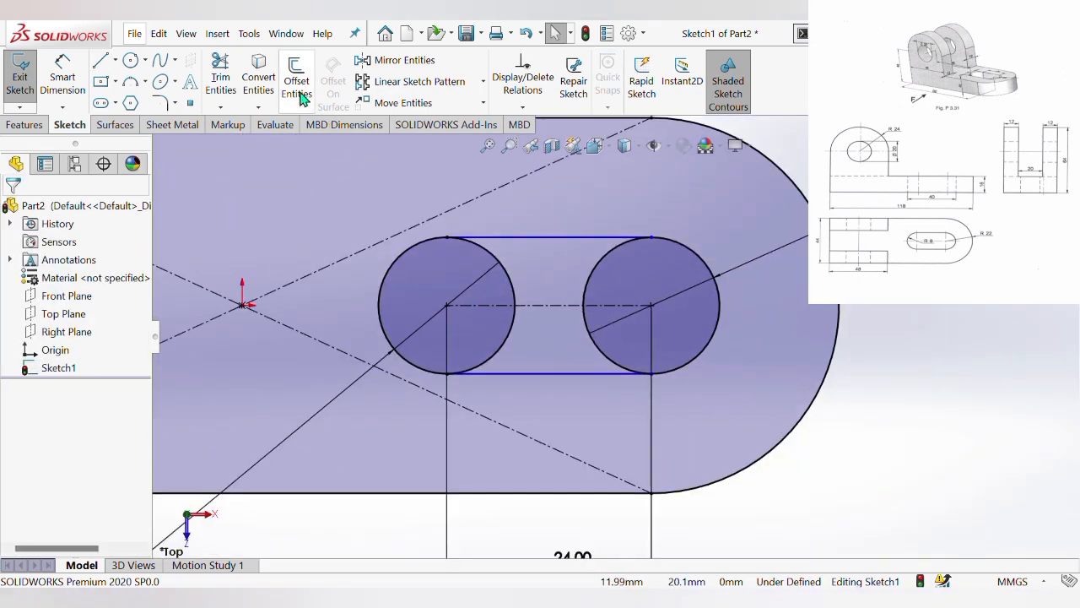
left_click(220, 77)
left_click(500, 257)
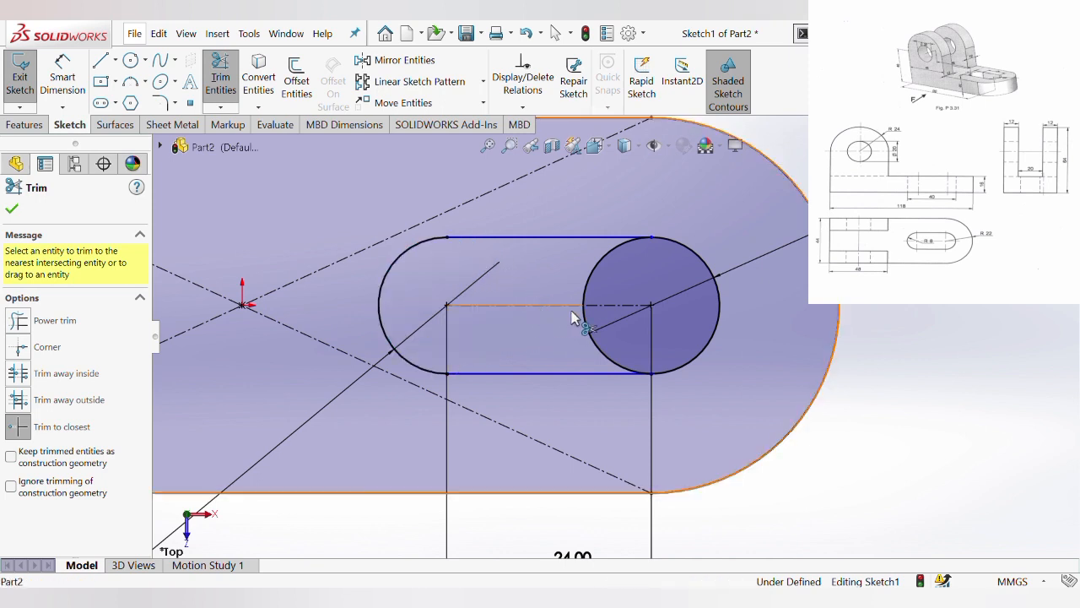
left_click(613, 364)
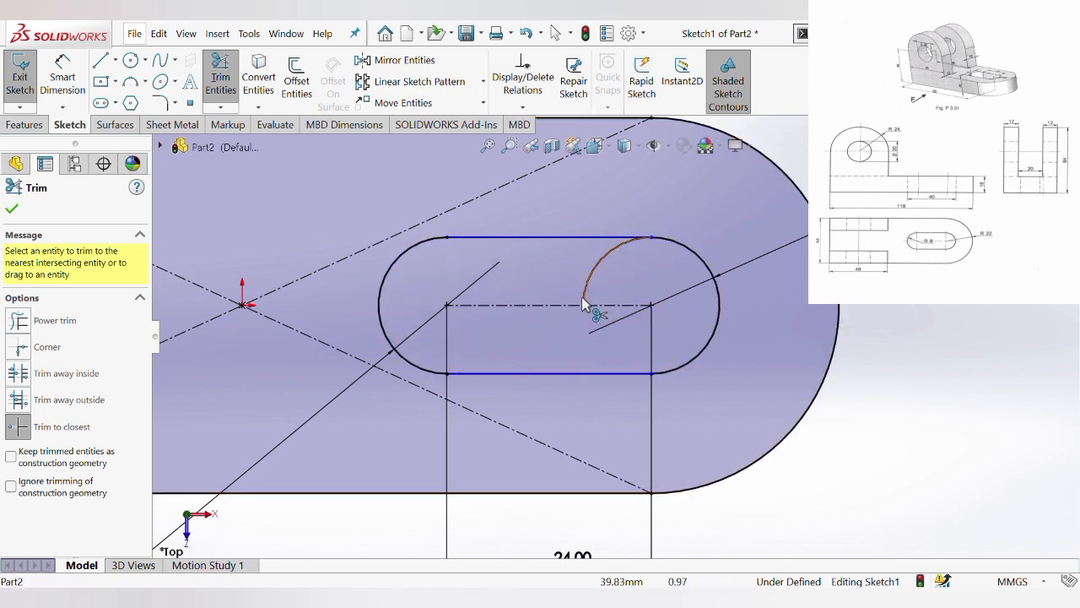
left_click(588, 276)
scroll(543, 327, "up", 4)
scroll(543, 327, "up", 3)
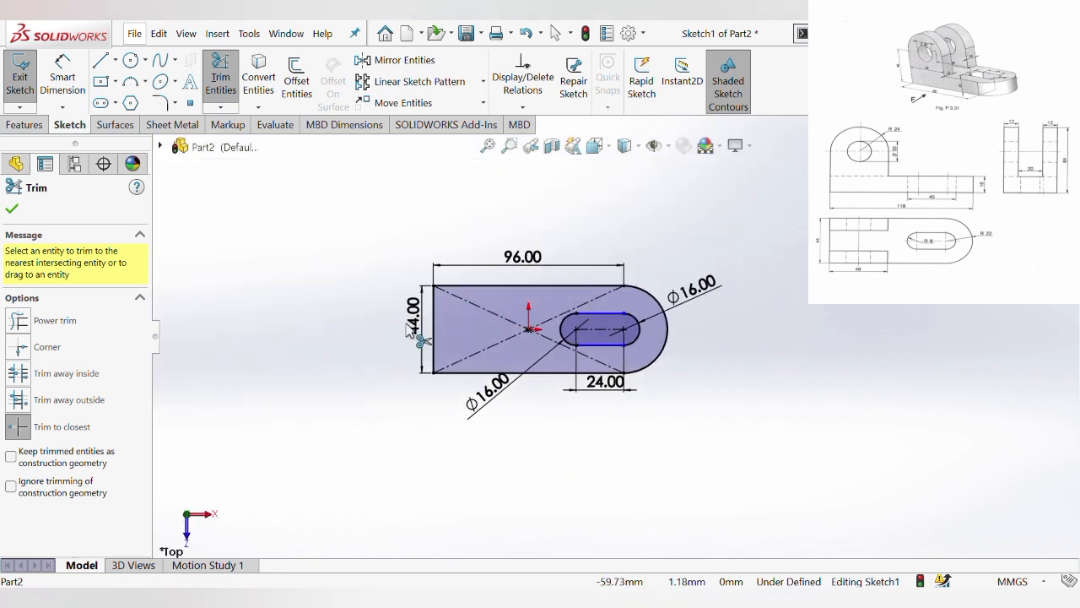
left_click(12, 209)
Dimension the slot's upper and lower straight edges to 24 mm each.
scroll(646, 335, "down", 4)
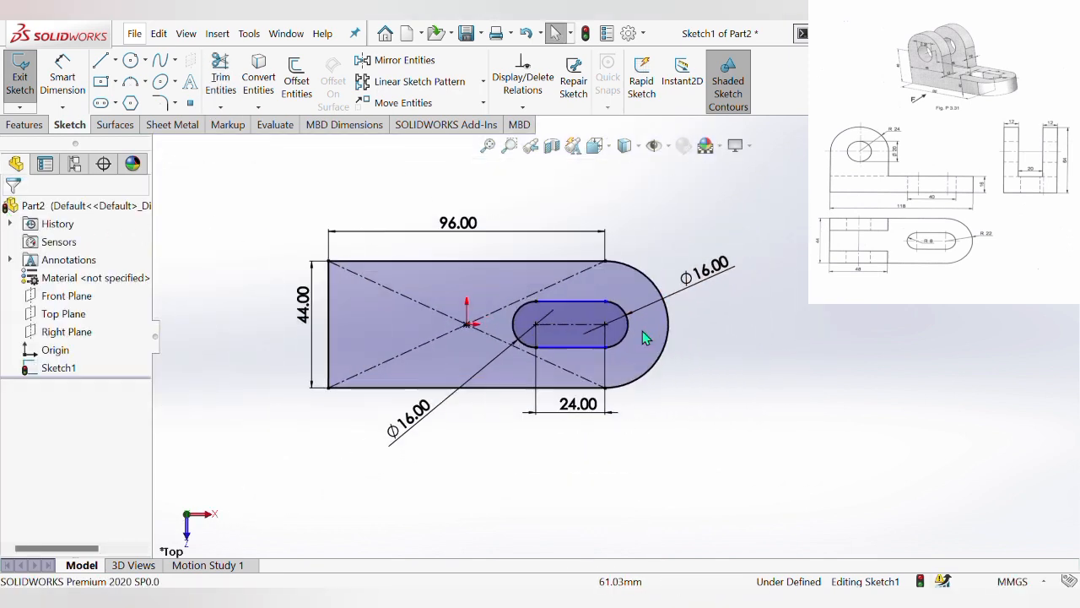
left_click(63, 71)
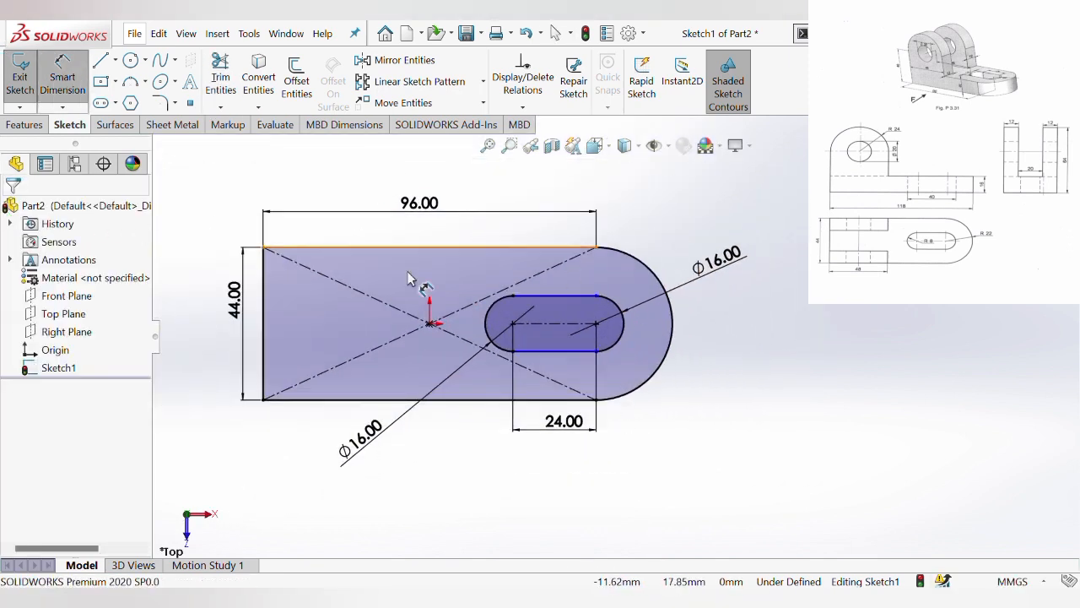
left_click(552, 301)
left_click(577, 207)
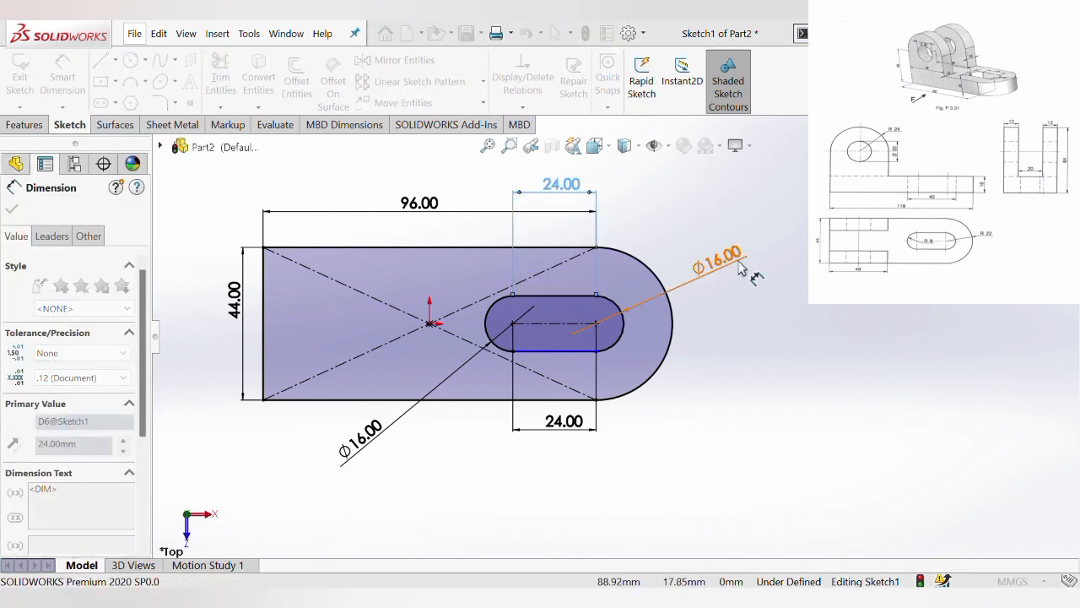
left_click(729, 216)
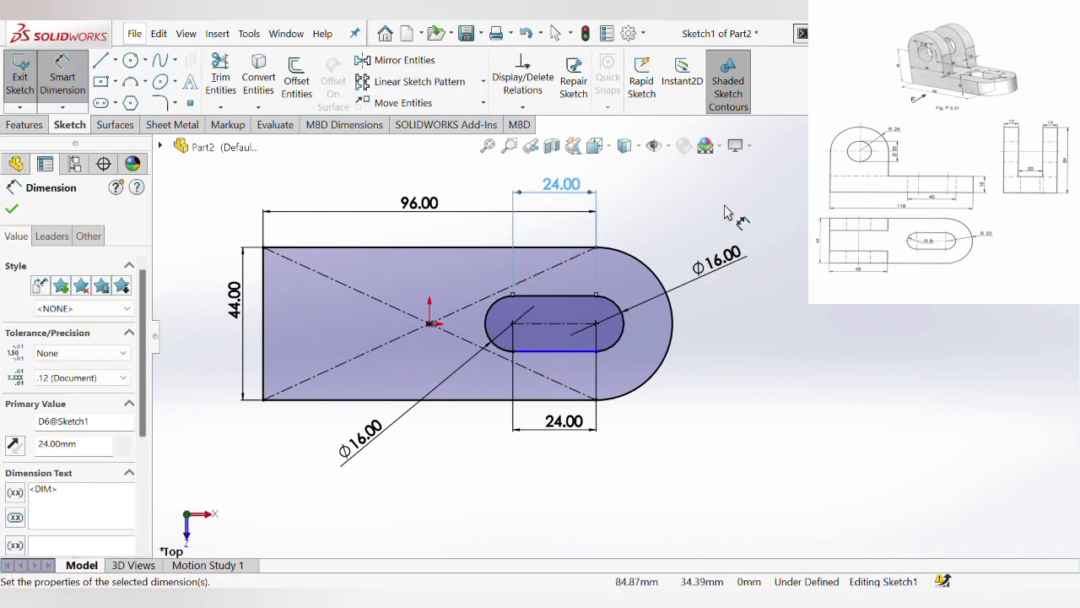
left_click(571, 358)
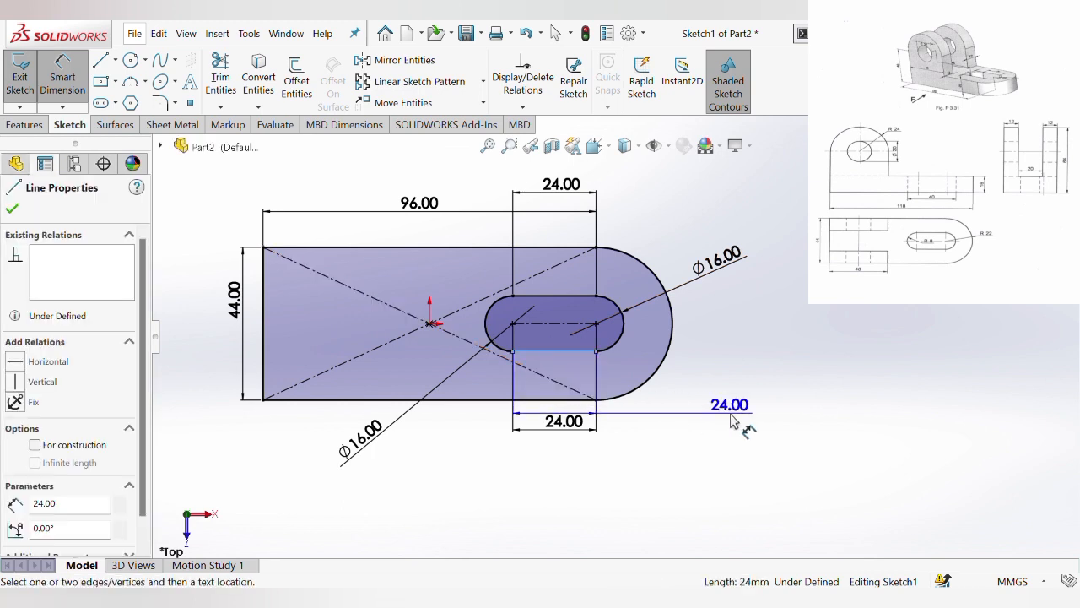
left_click(742, 423)
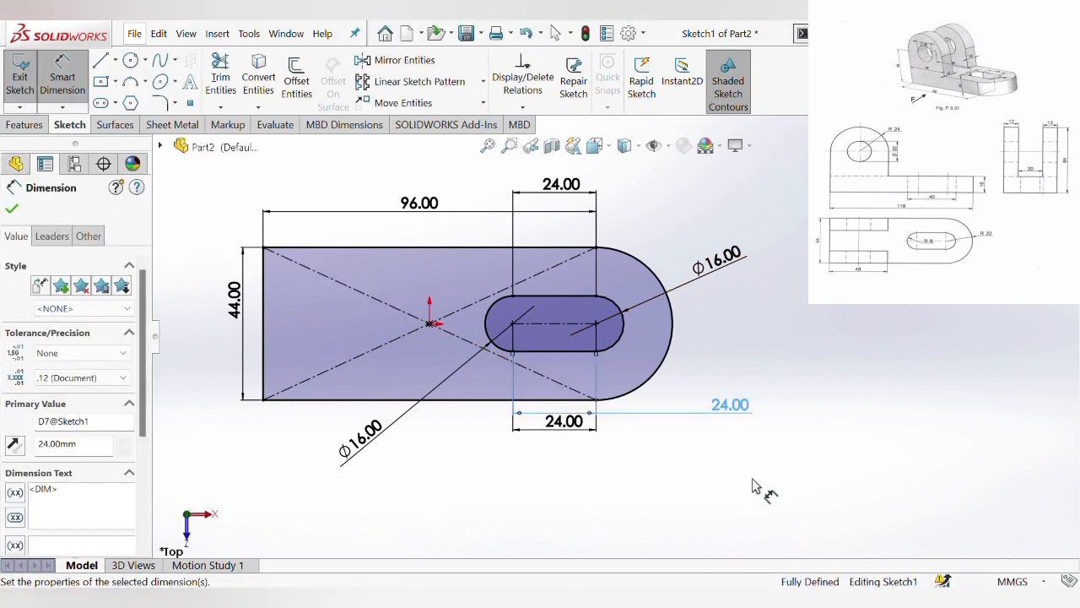
left_click(837, 460)
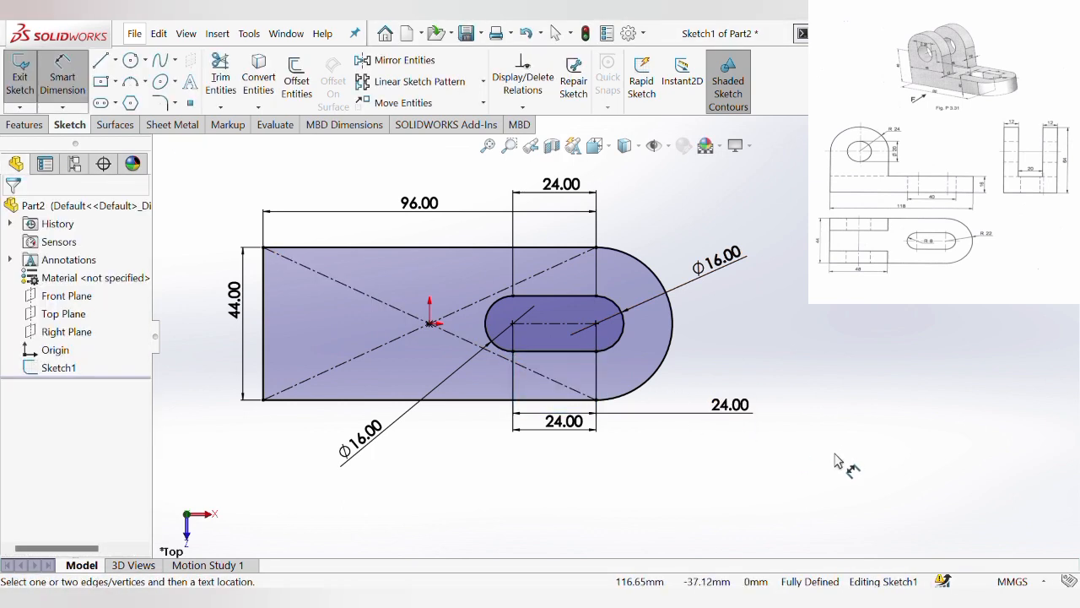
Extrude the slotted plate sketch 16 mm as a boss with the Blind end condition.
key("ctrl+7")
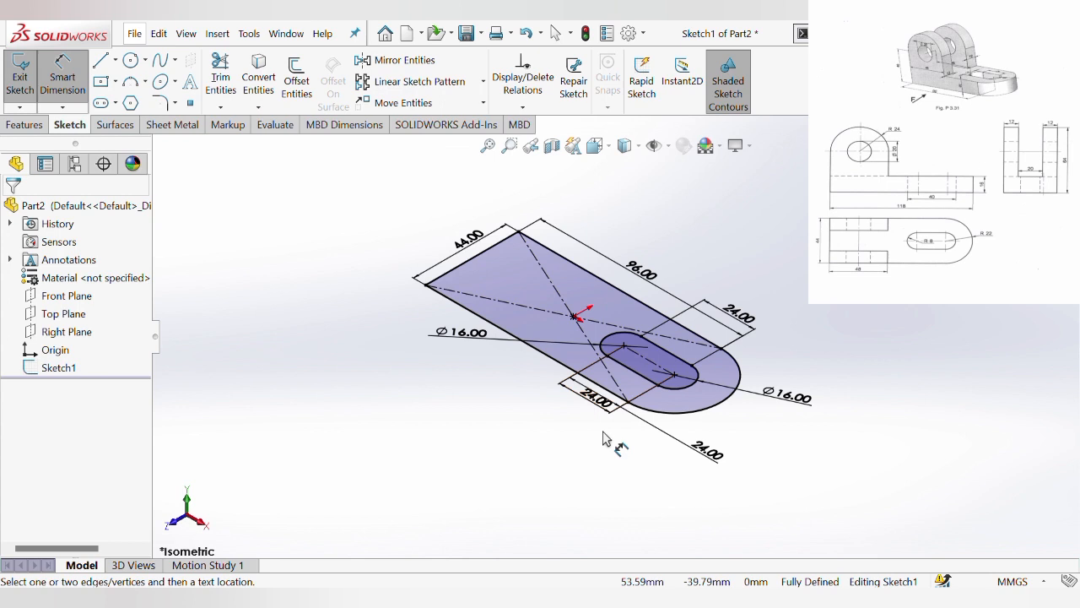
left_click(25, 124)
left_click(34, 85)
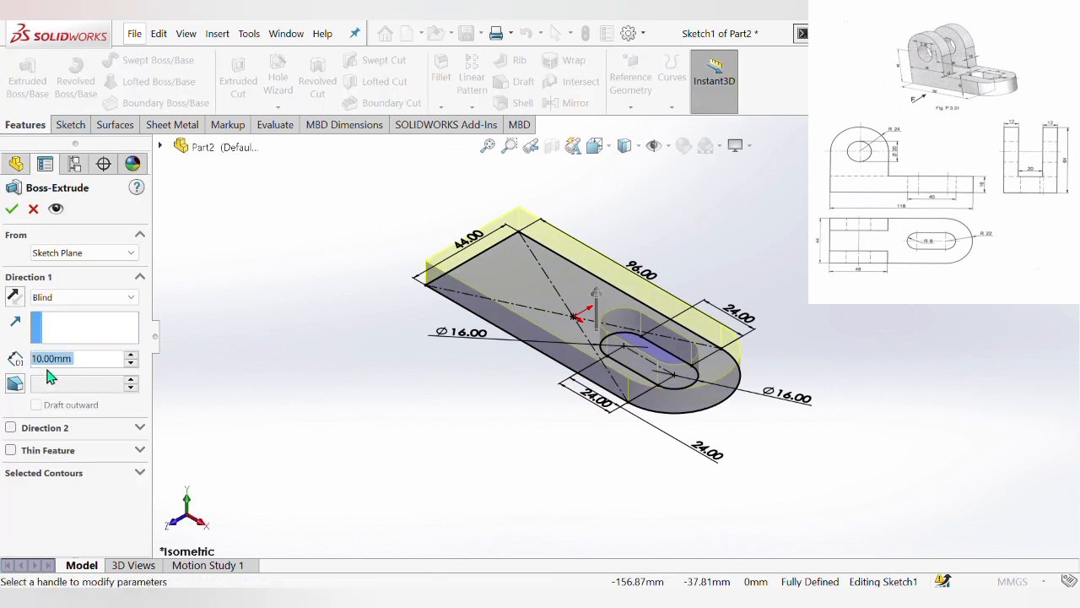
type("16")
key("Return")
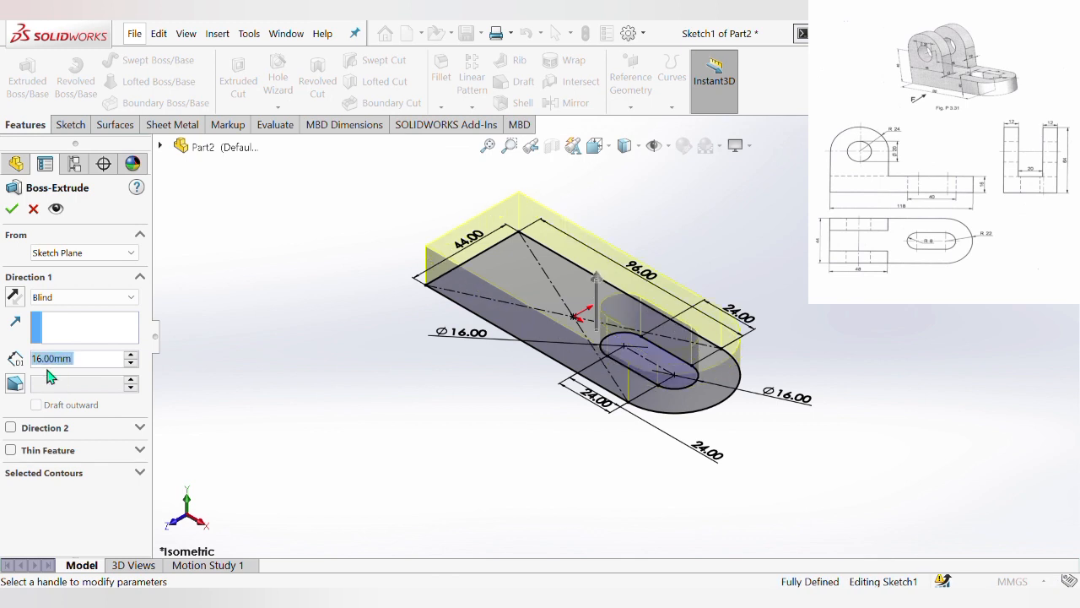
left_click(12, 208)
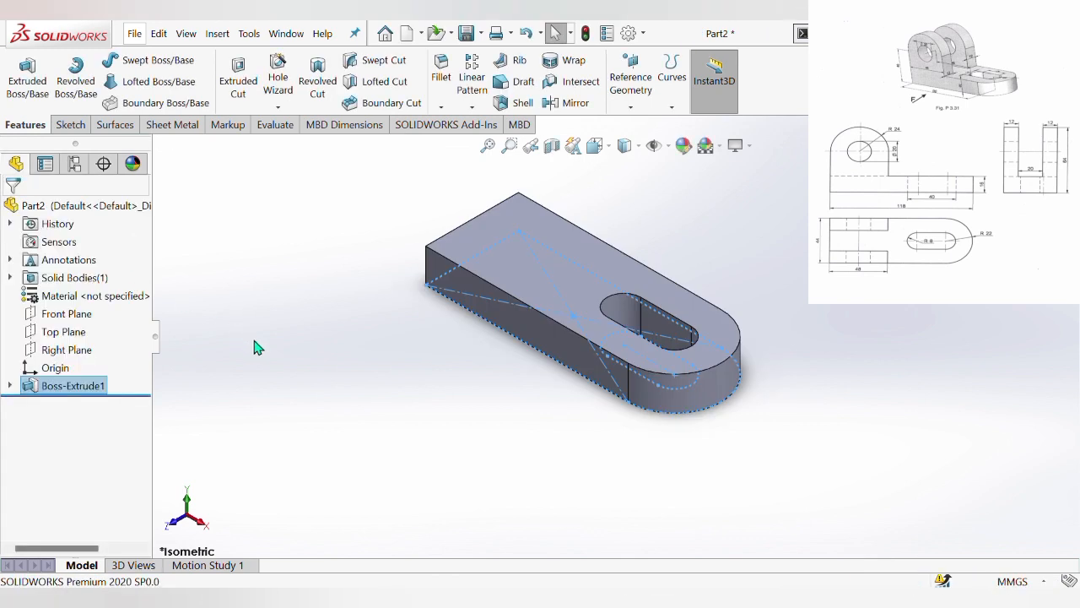
left_click(258, 347)
scroll(591, 258, "down", 3)
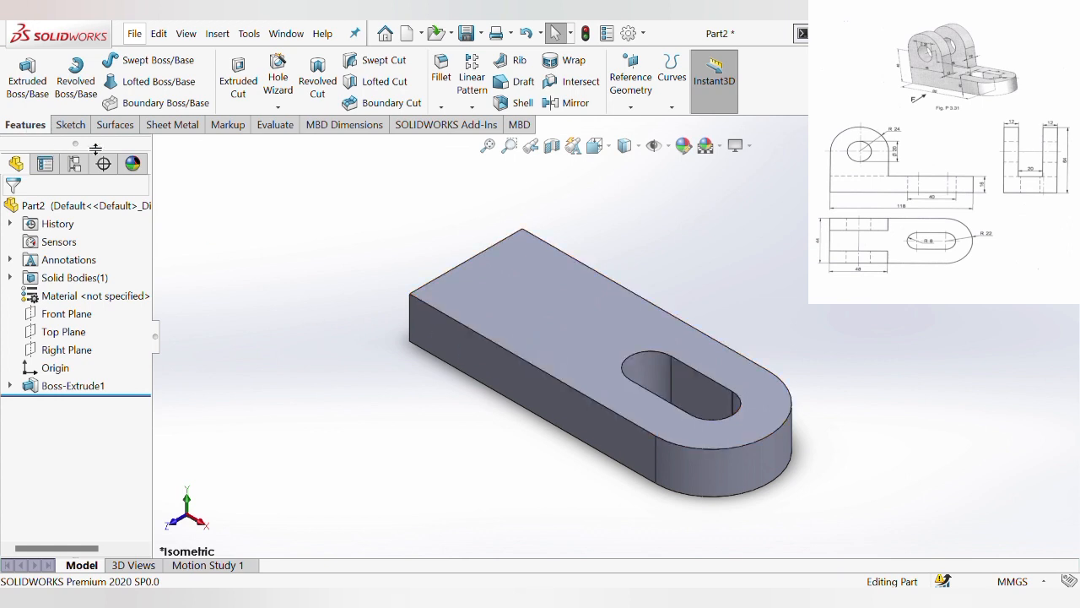
left_click(70, 124)
left_click(19, 76)
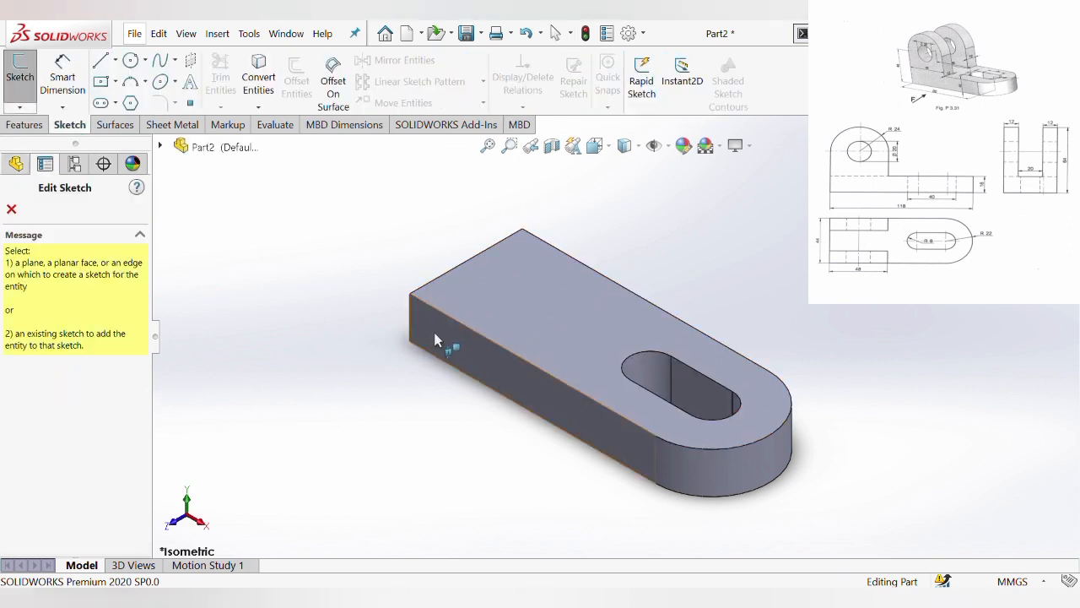
left_click(11, 209)
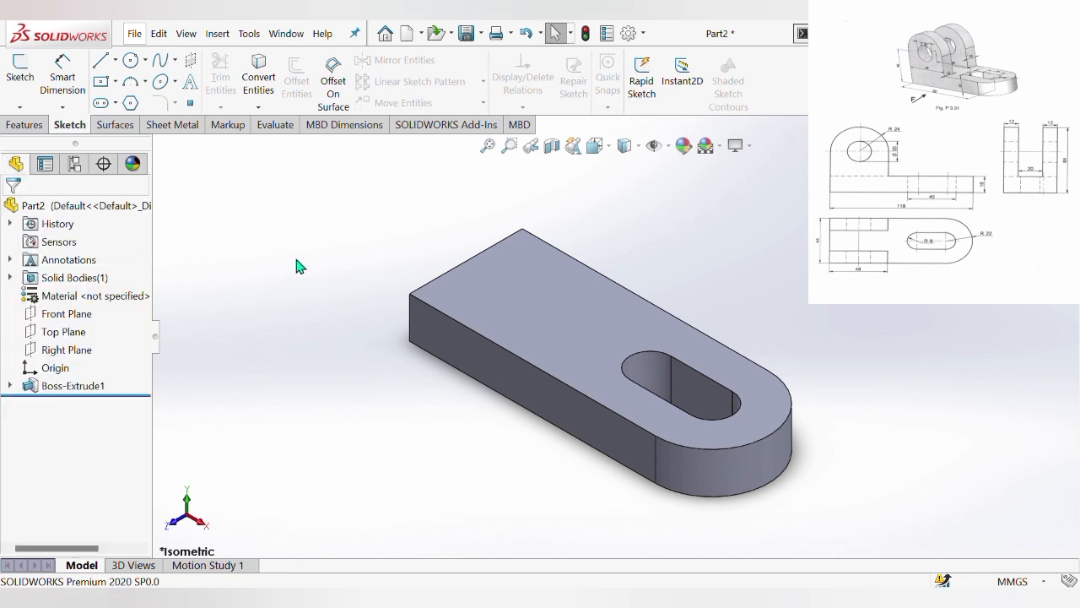
Undo the plate's blind extrusion and extrude the sketch again by 16 mm with the Mid Plane end condition.
key("ctrl+z")
left_click(24, 124)
left_click(32, 80)
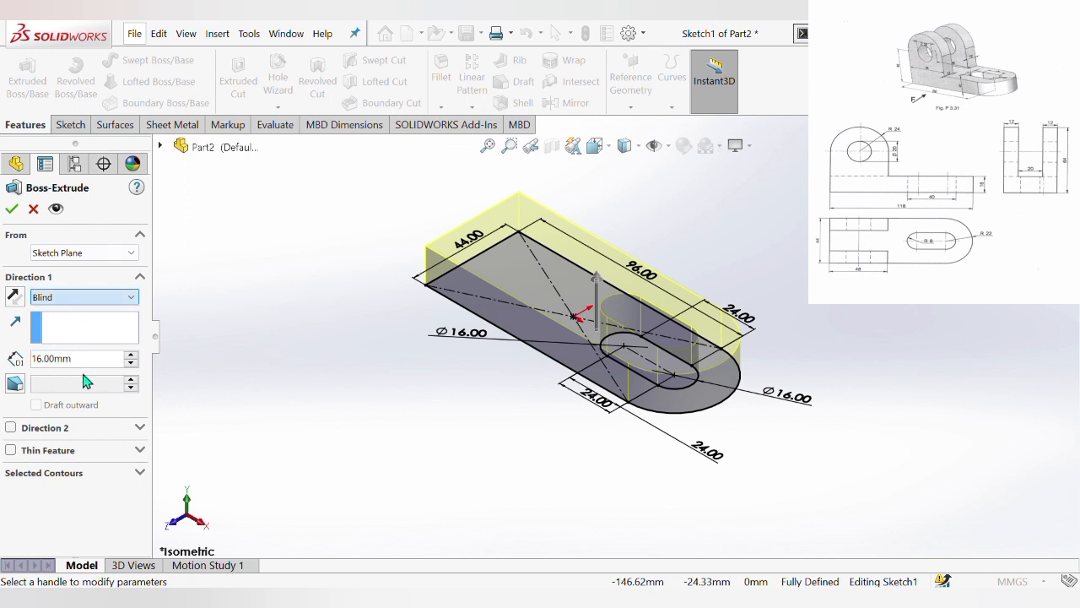
left_click(85, 372)
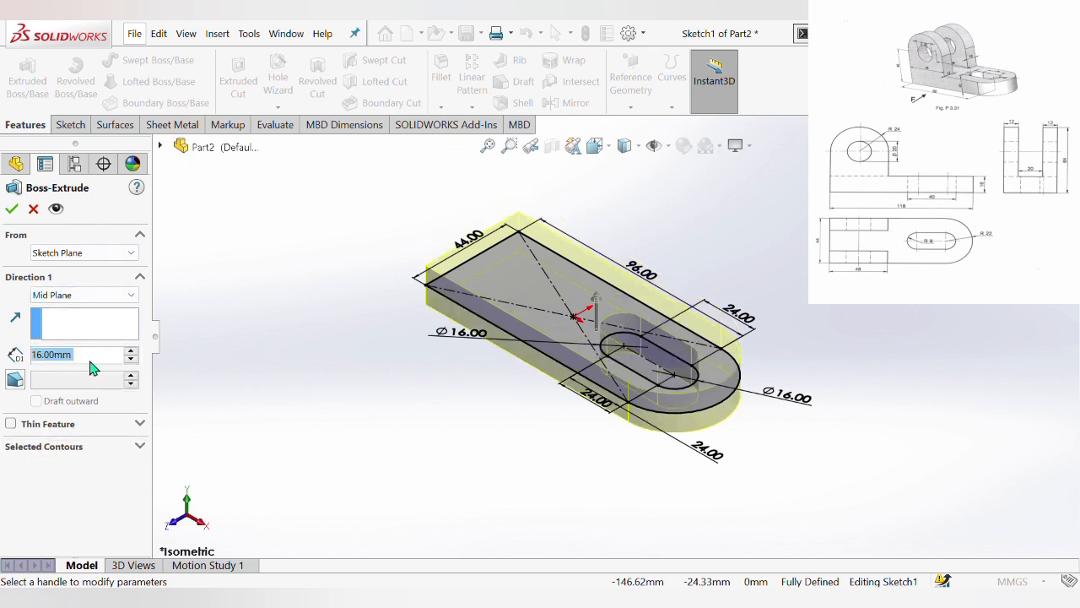
left_click(11, 209)
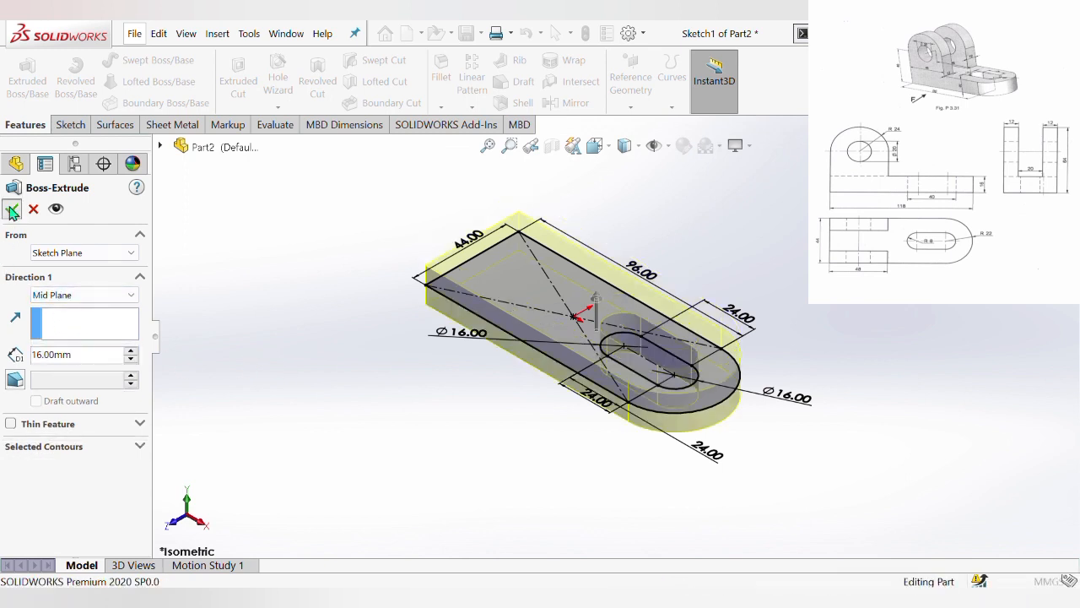
left_click(243, 255)
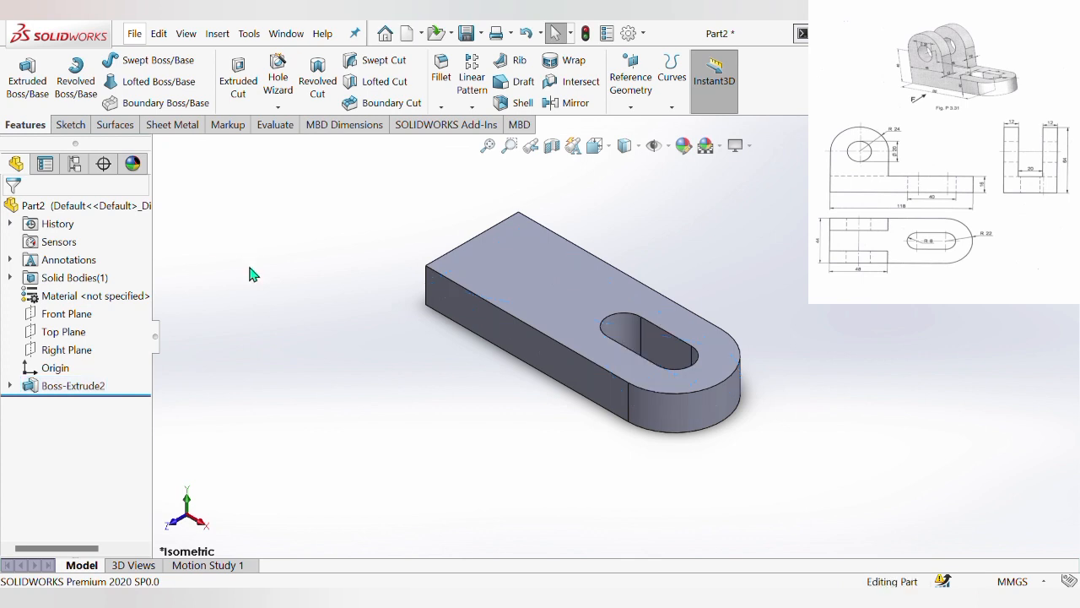
Start a new sketch on the long flat side face of the plate.
left_click(74, 127)
left_click(20, 72)
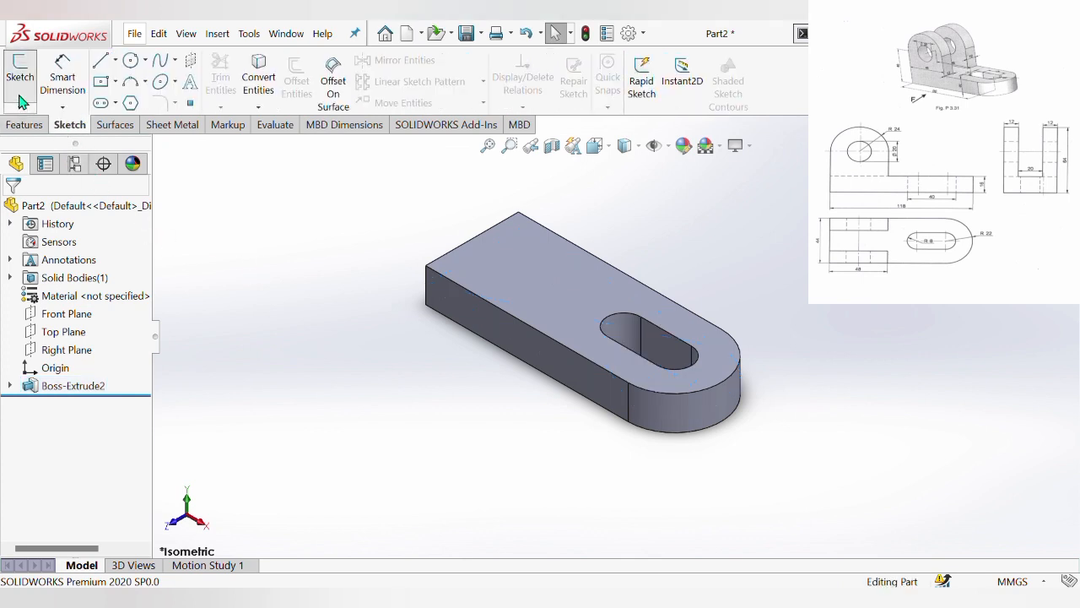
left_click(448, 309)
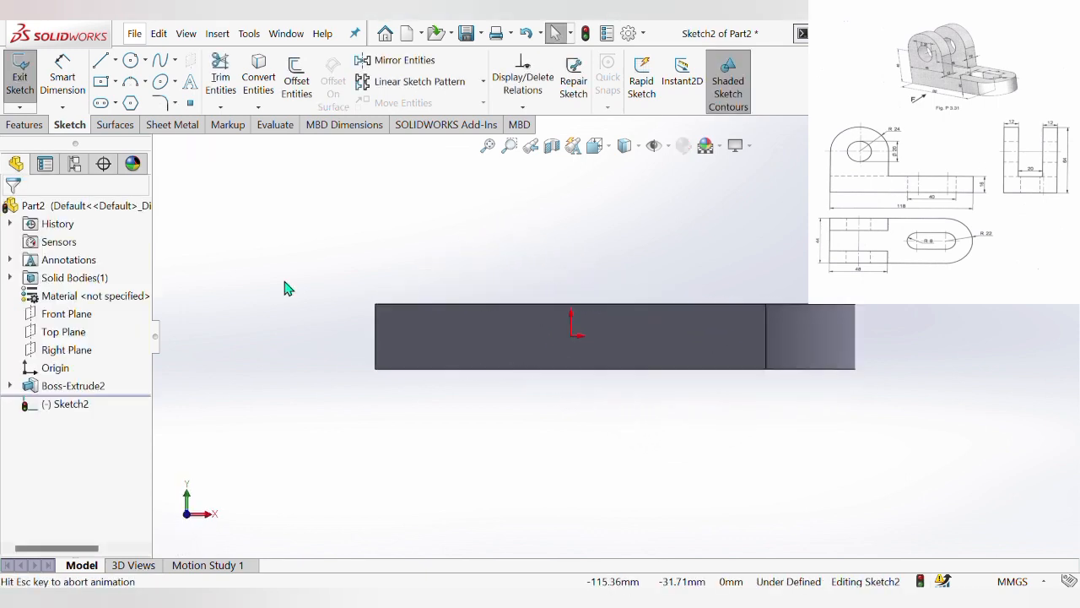
Sketch a rectangle about 37 mm wide and 48 mm high, starting from the lower-left corner of the plate's side face.
left_click(101, 81)
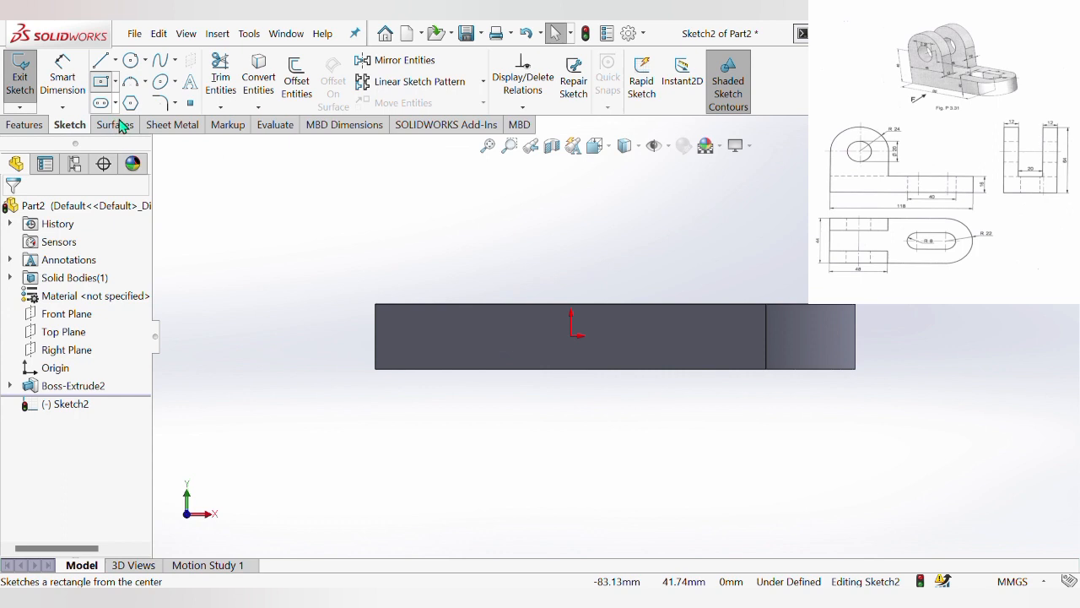
left_click(375, 369)
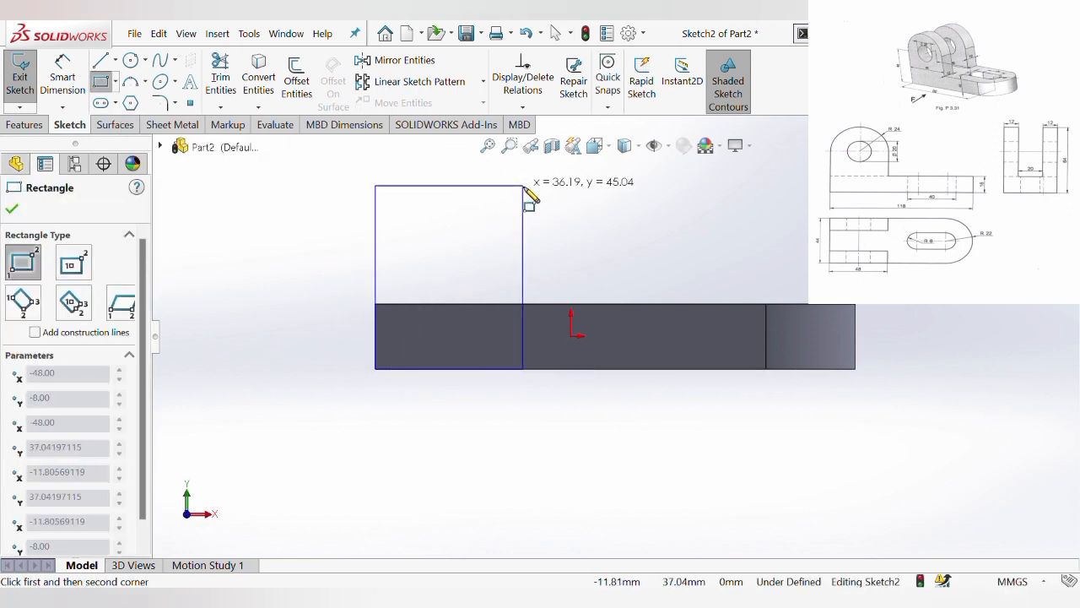
left_click(524, 172)
key("Escape")
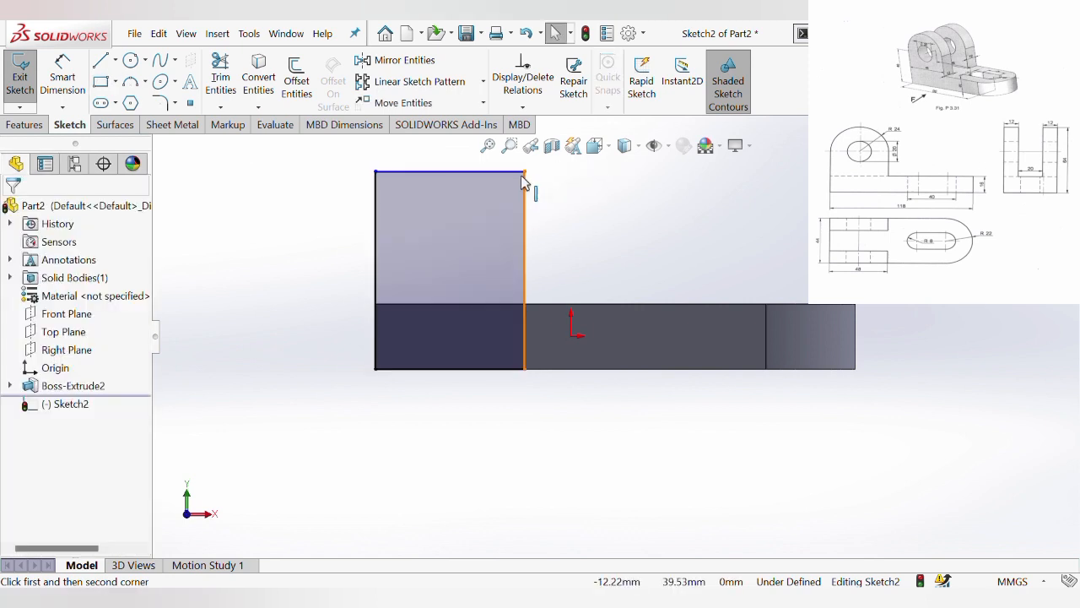
Dimension the height of the rectangle's left edge to 64 mm.
left_click(49, 76)
left_click(376, 238)
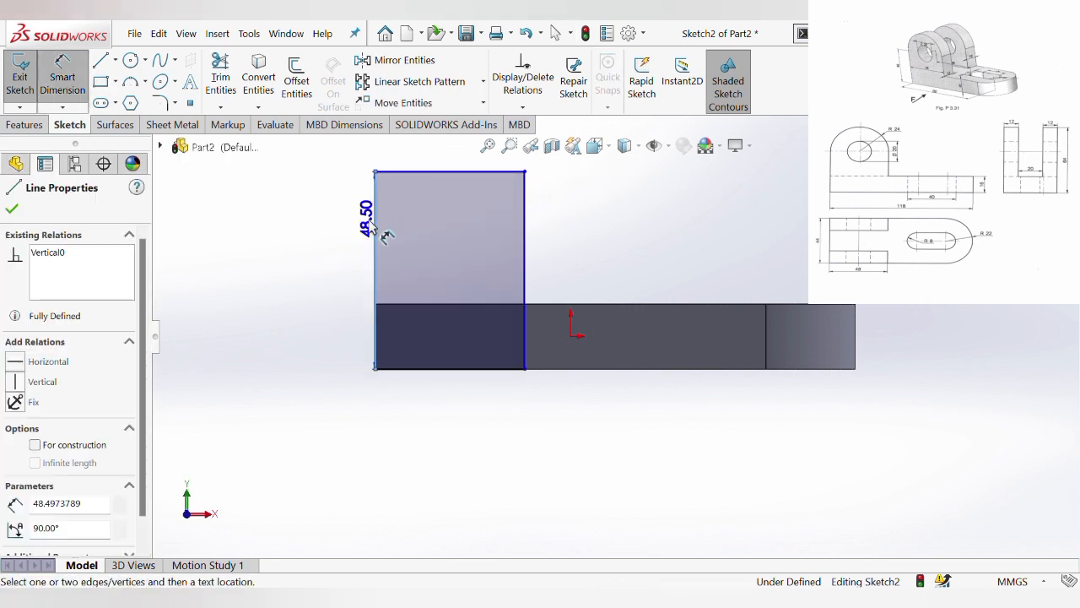
left_click(312, 248)
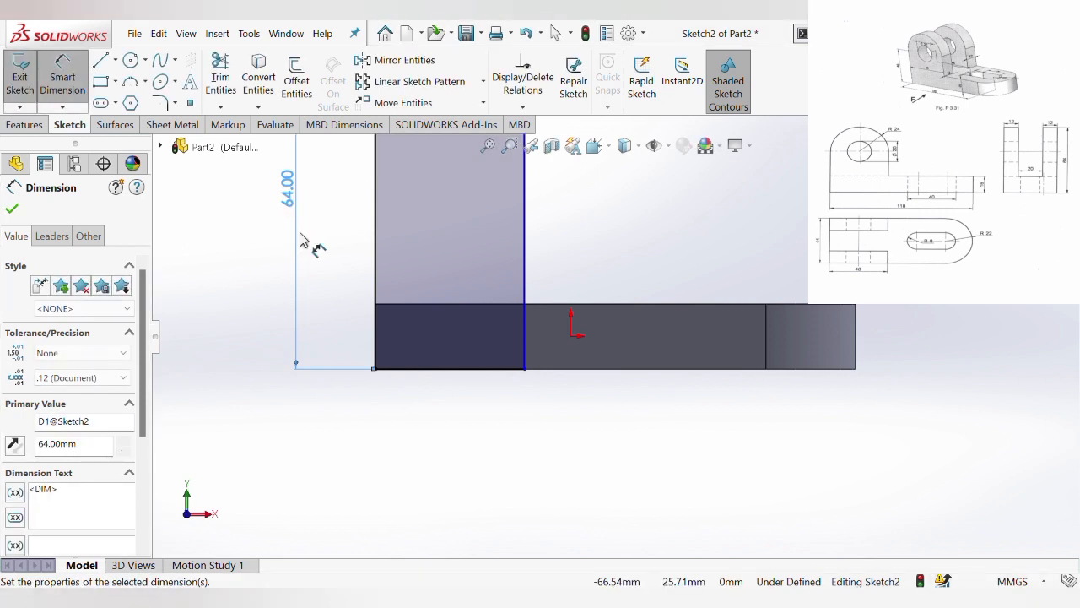
scroll(410, 432, "up", 3)
left_click(417, 435)
scroll(543, 207, "down", 2)
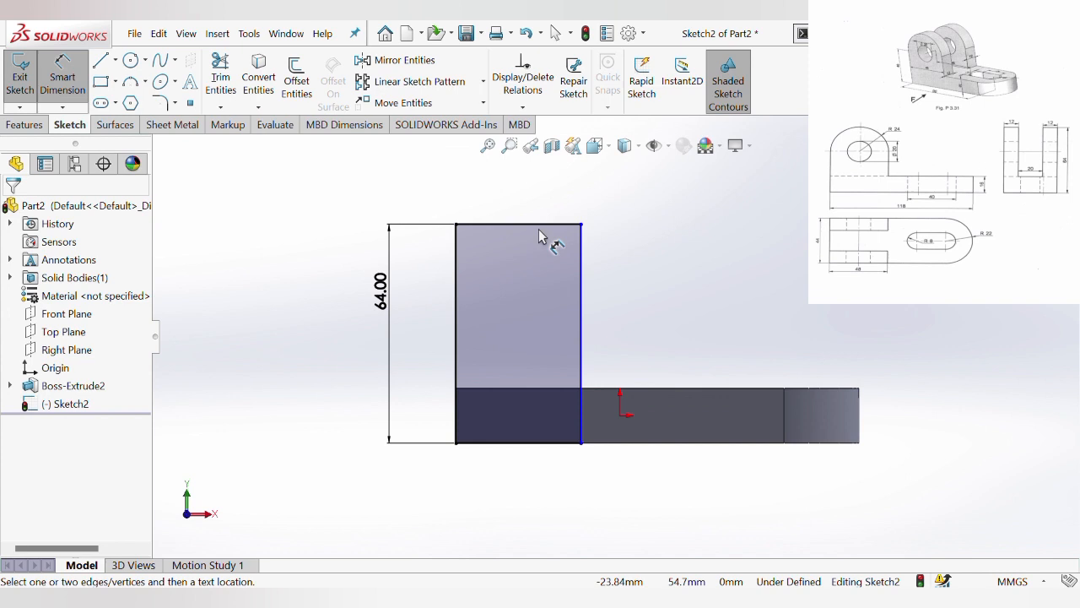
Dimension the width of the rectangle's upper edge to 48 mm.
left_click(517, 235)
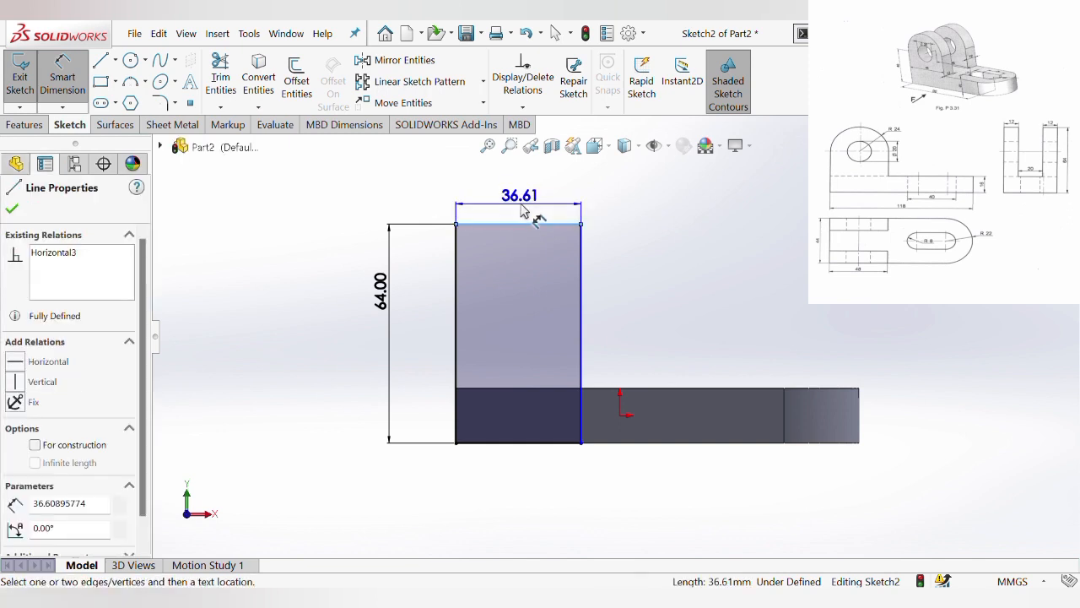
left_click(535, 211)
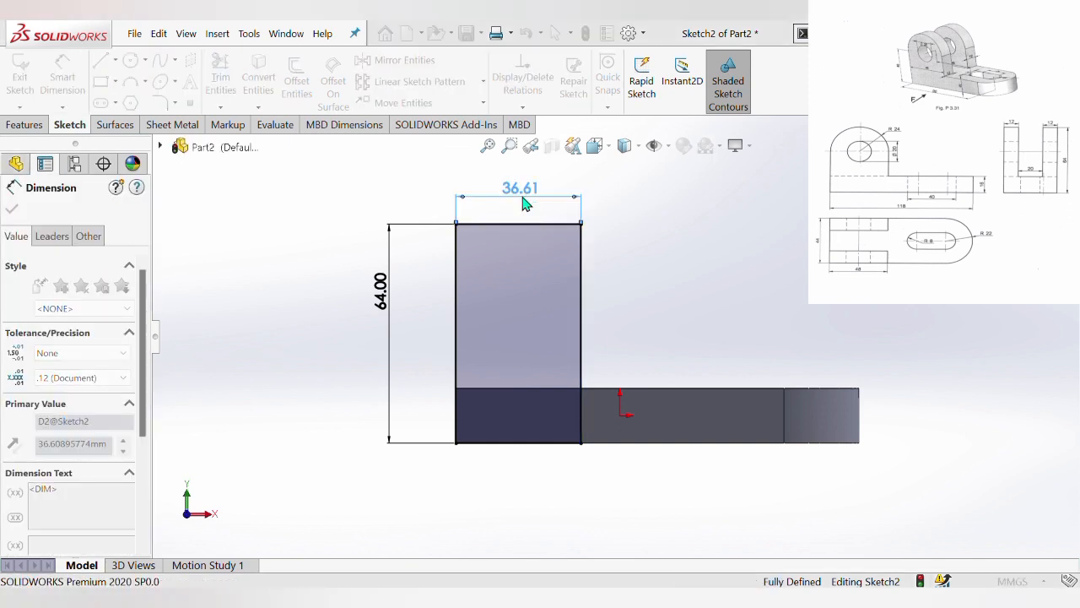
type("48")
key("Return")
left_click(747, 218)
scroll(621, 317, "up", 2)
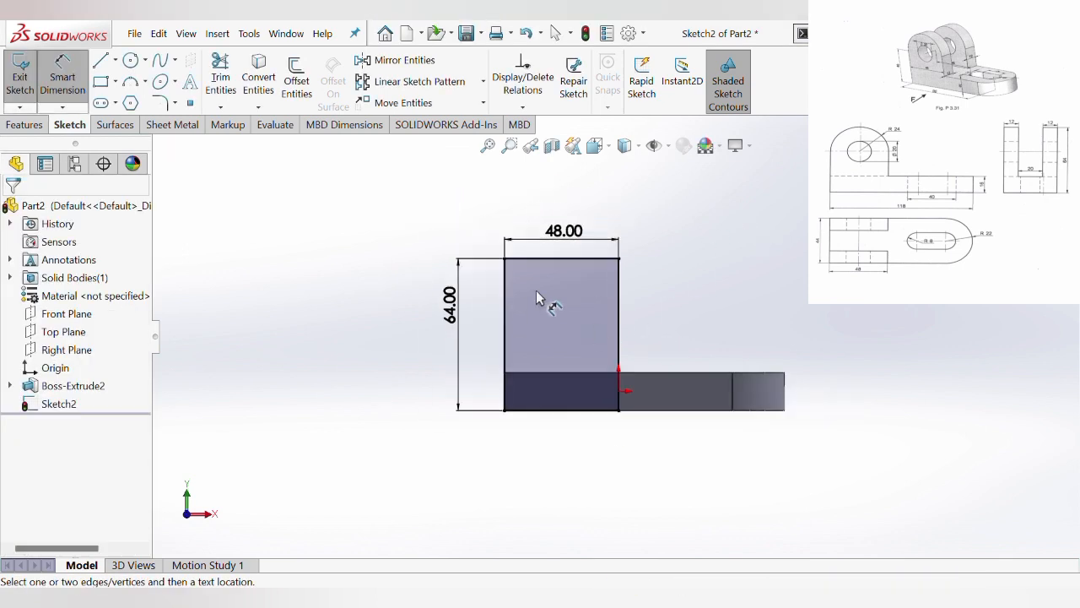
scroll(456, 341, "down", 1)
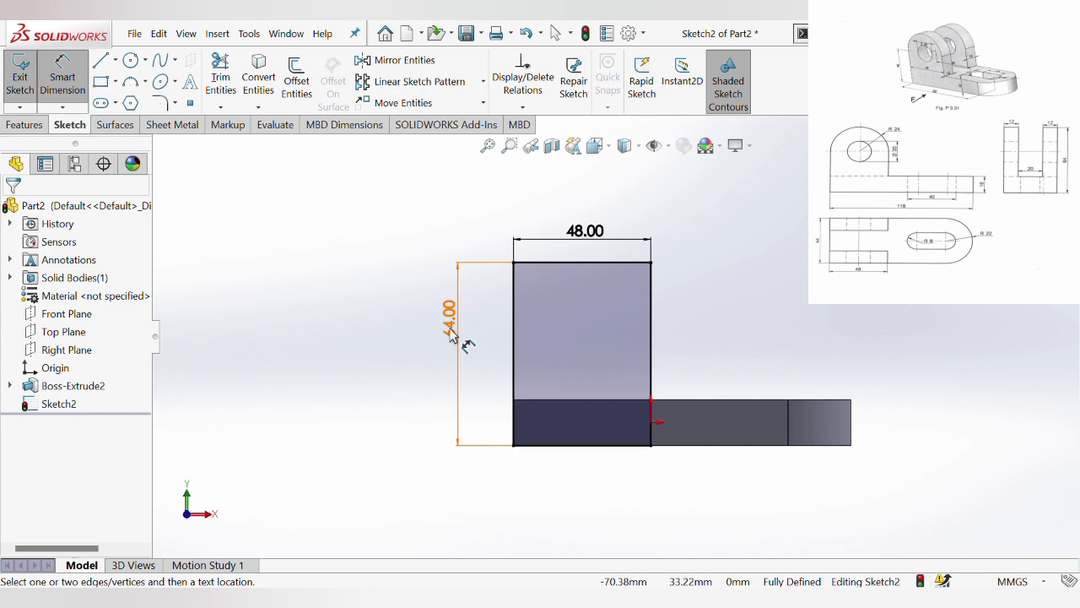
Set the rectangle's height dimension to 40 mm.
left_click(451, 336)
key("Escape")
left_click(609, 243)
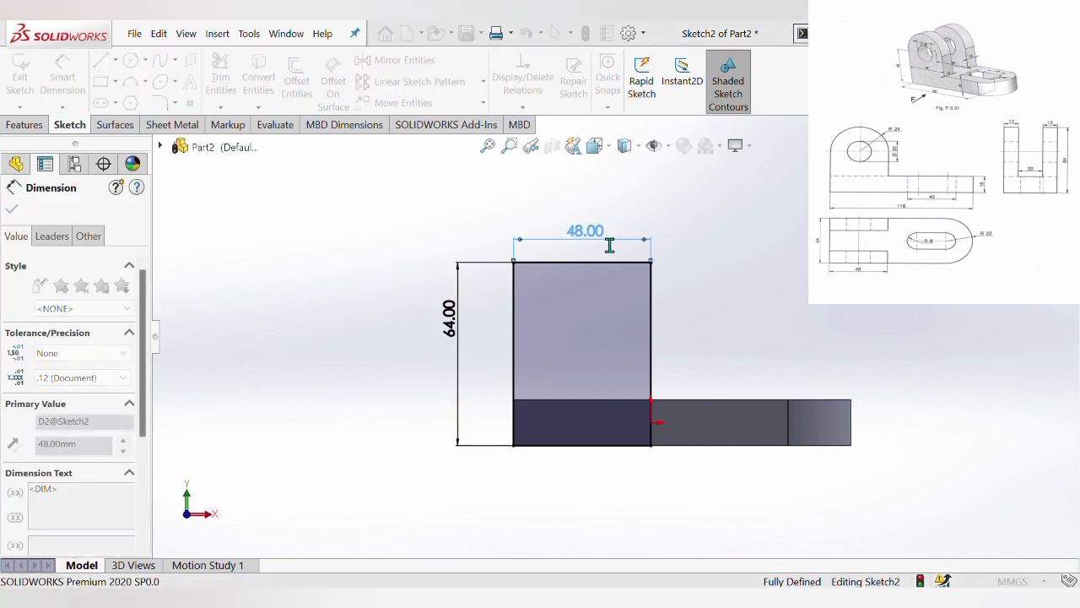
left_click(475, 233)
left_click(450, 319)
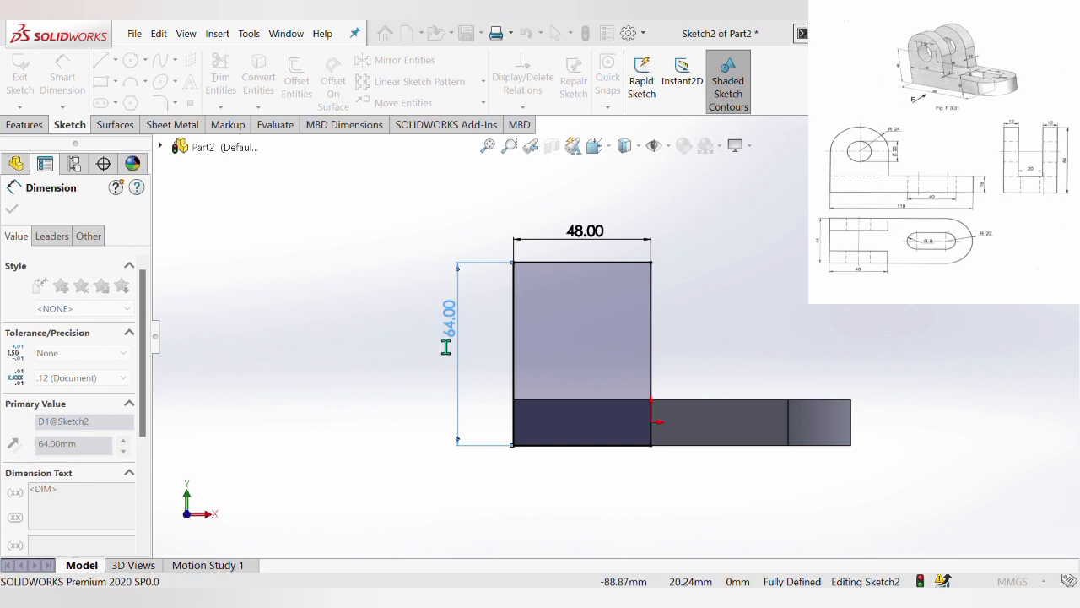
key("Return")
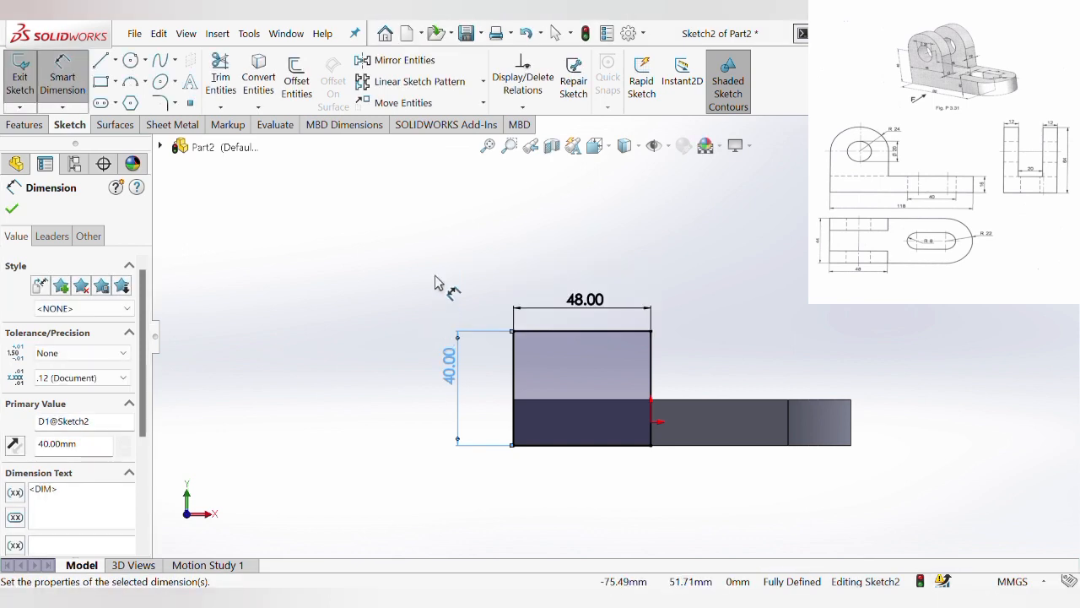
left_click(395, 222)
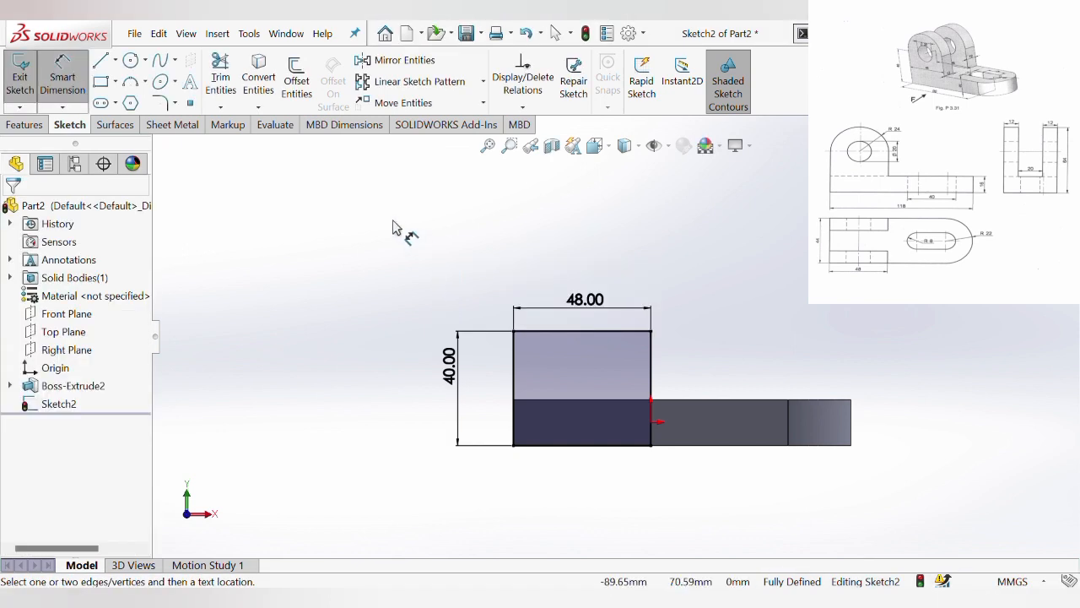
Sketch a 24 mm radius circle centred on the midpoint of the rectangle's upper edge, reaching that edge's right endpoint.
left_click(130, 60)
scroll(627, 343, "down", 3)
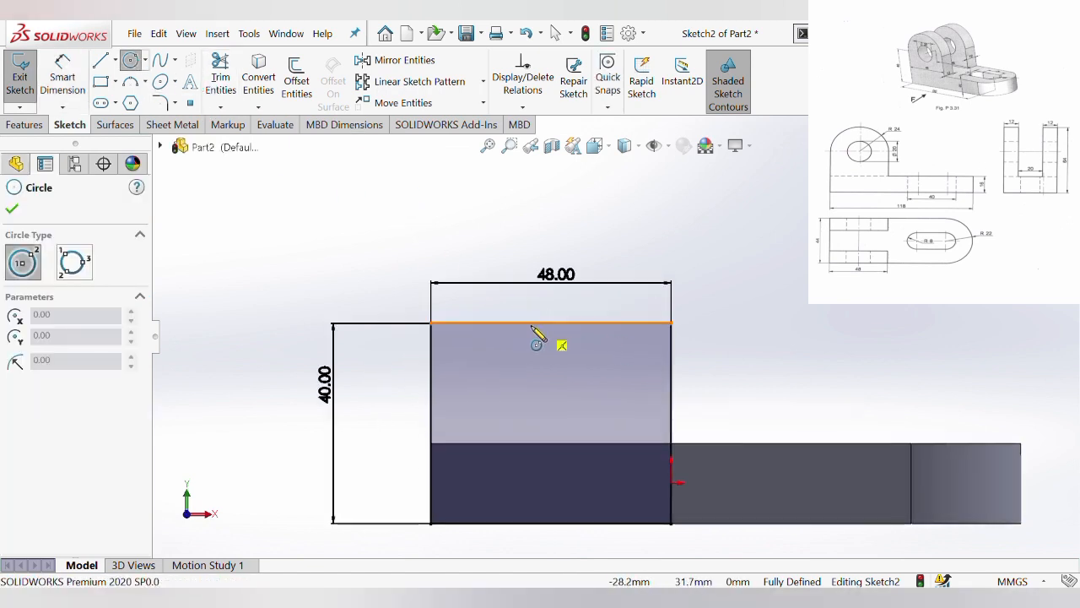
left_click(550, 322)
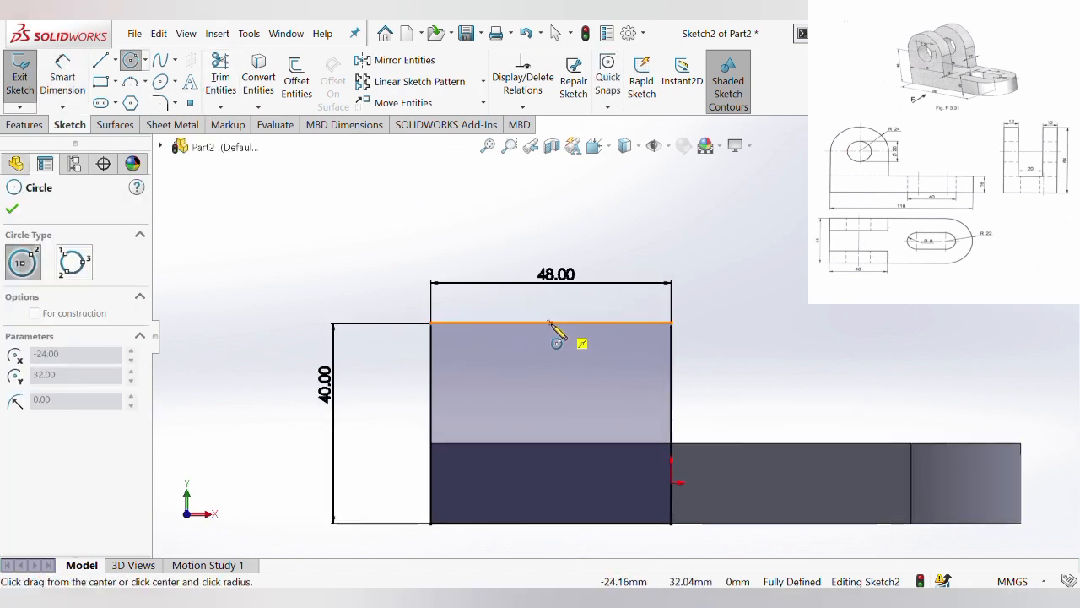
left_click(672, 323)
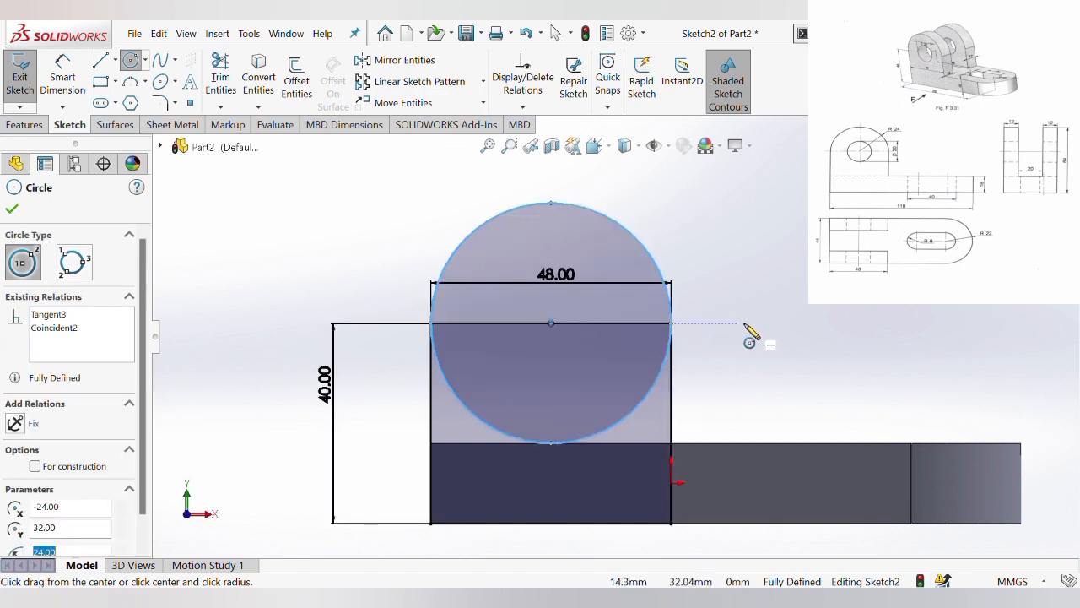
key("Escape")
Sketch a concentric inner circle about 24 mm in diameter for the lug's hole.
left_click(130, 60)
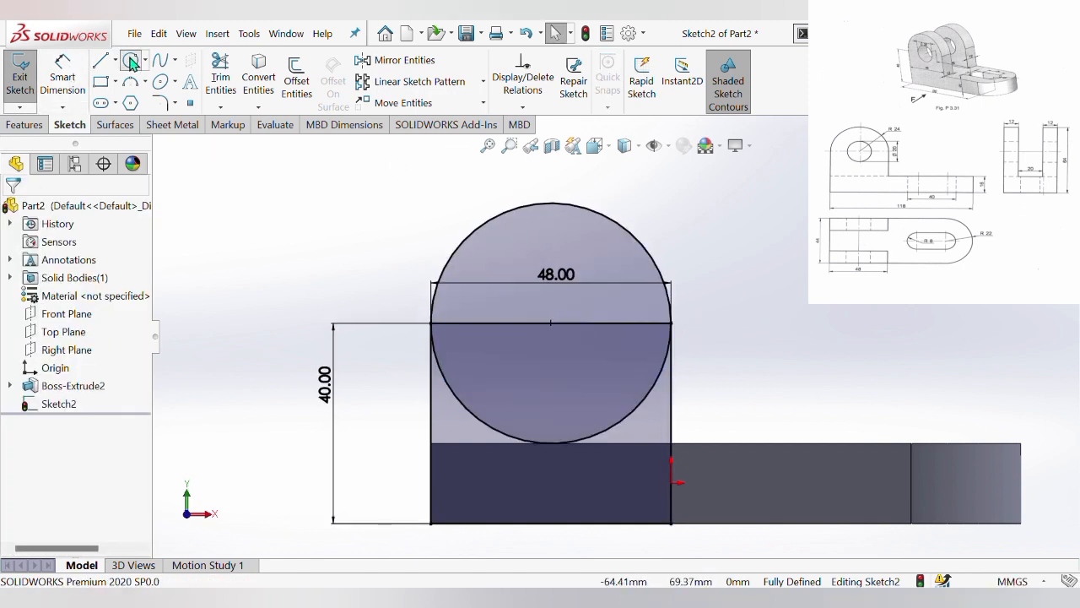
left_click(550, 323)
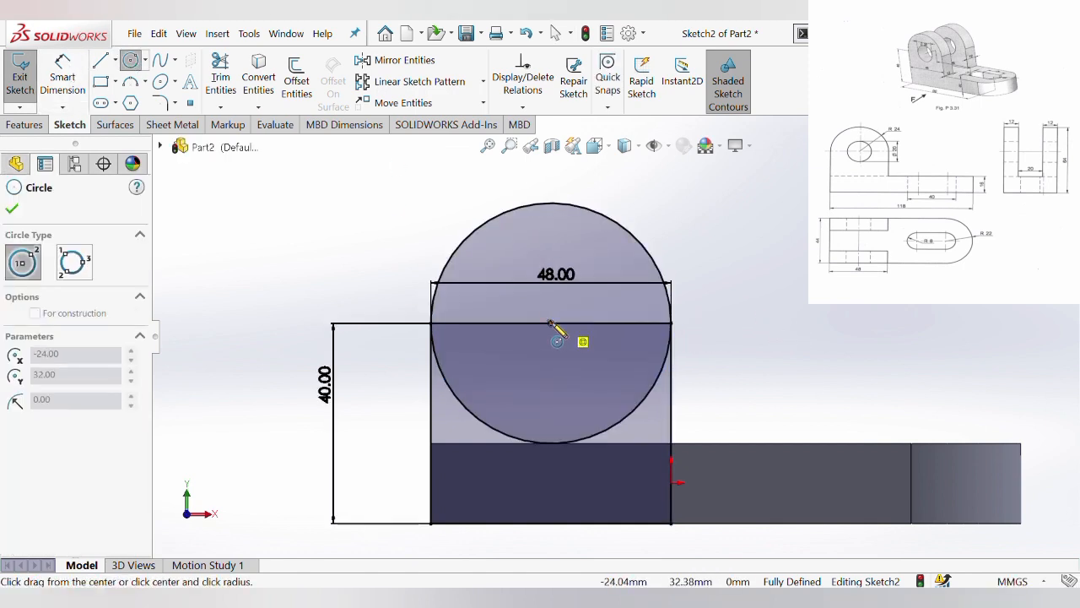
left_click(609, 334)
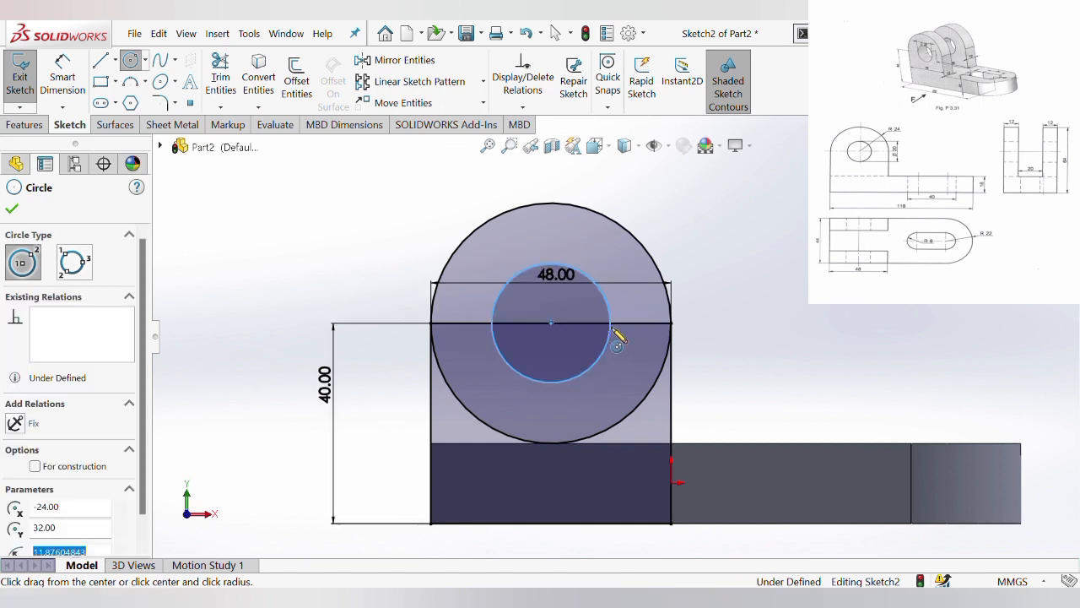
key("Escape")
left_click(62, 74)
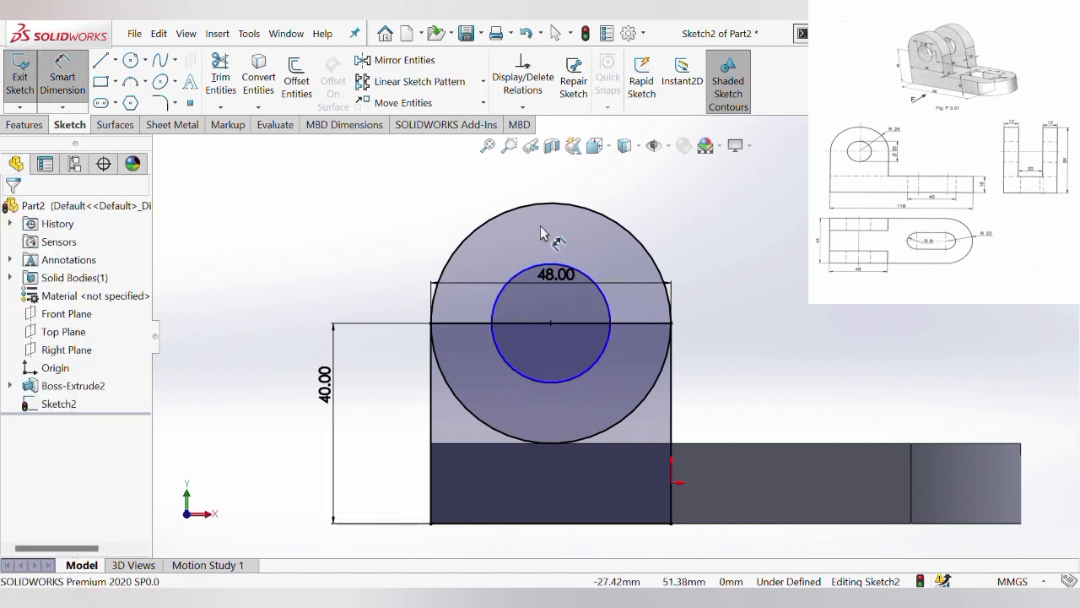
left_click(588, 210)
left_click(759, 198)
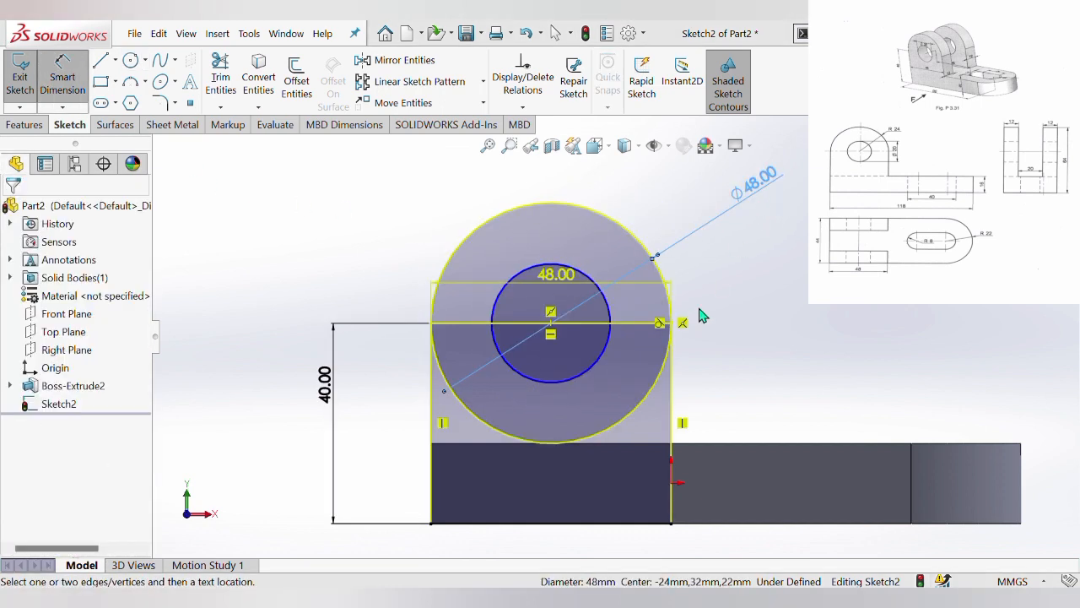
left_click(662, 334)
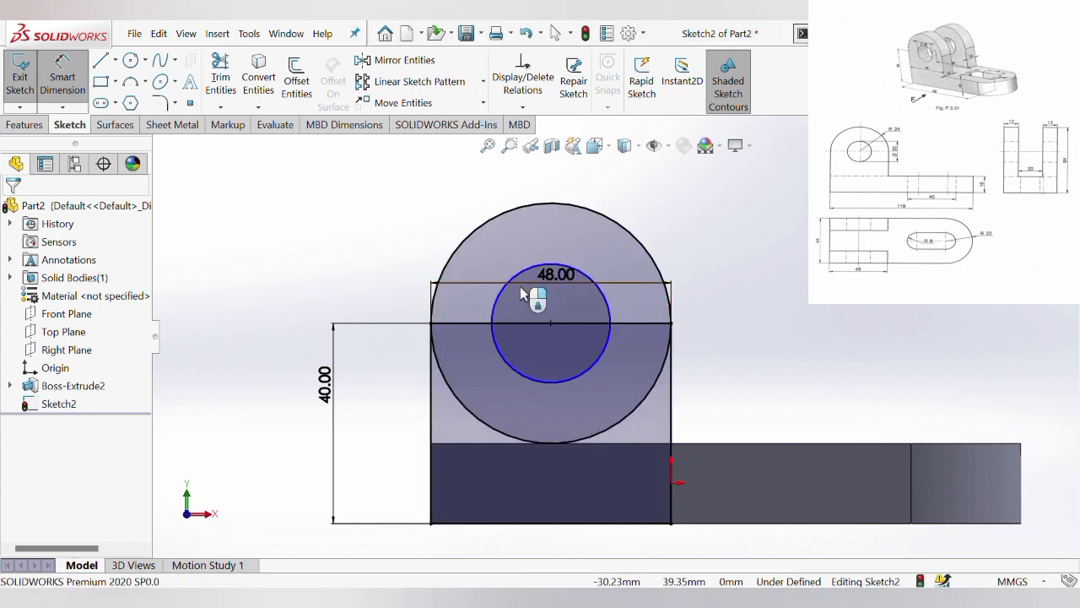
Dimension the inner circle's diameter, enter 48 mm, and undo that value change.
left_click(611, 301)
left_click(691, 230)
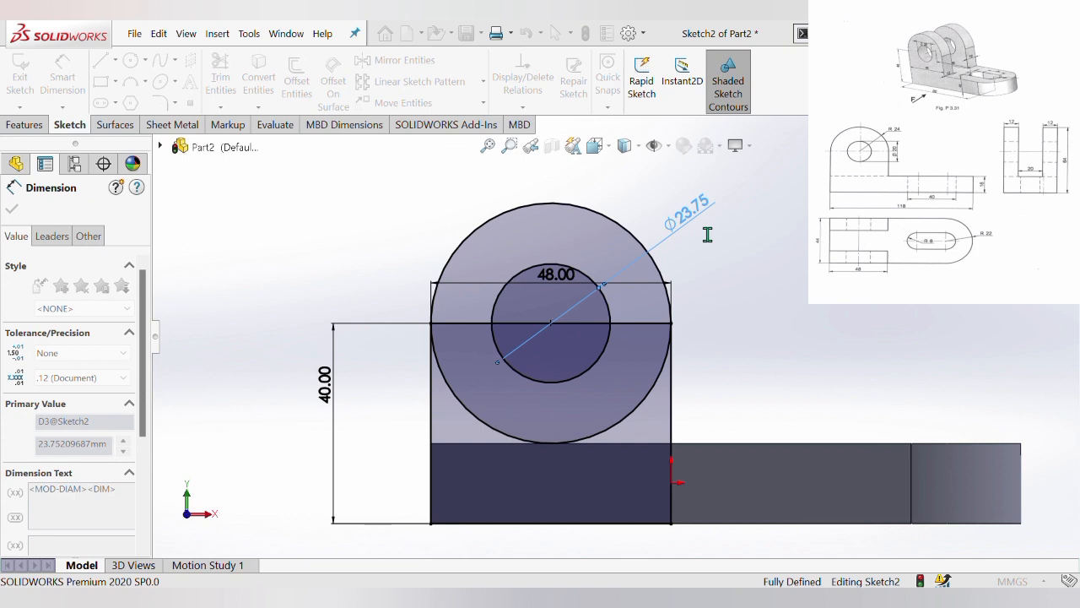
left_click(696, 223)
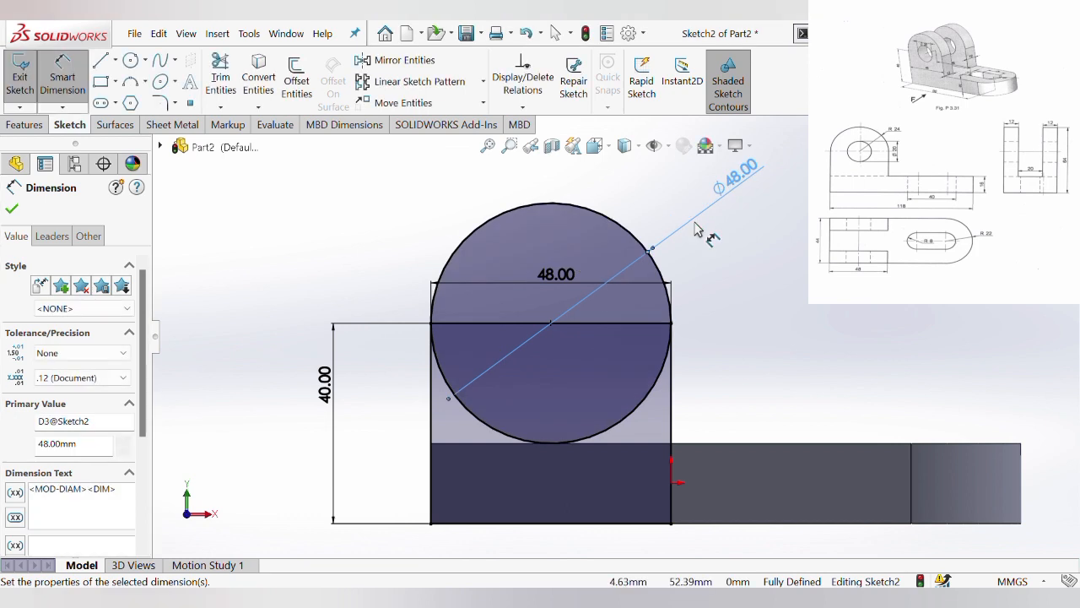
key("ctrl+z")
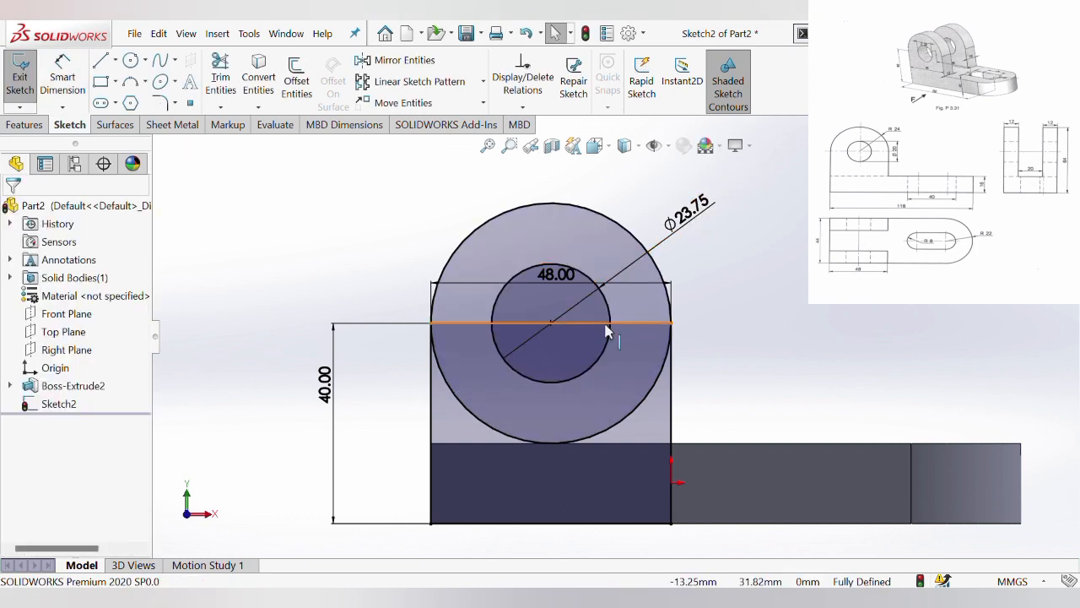
Set the inner circle's diameter to 20 mm.
left_click(709, 221)
type("20")
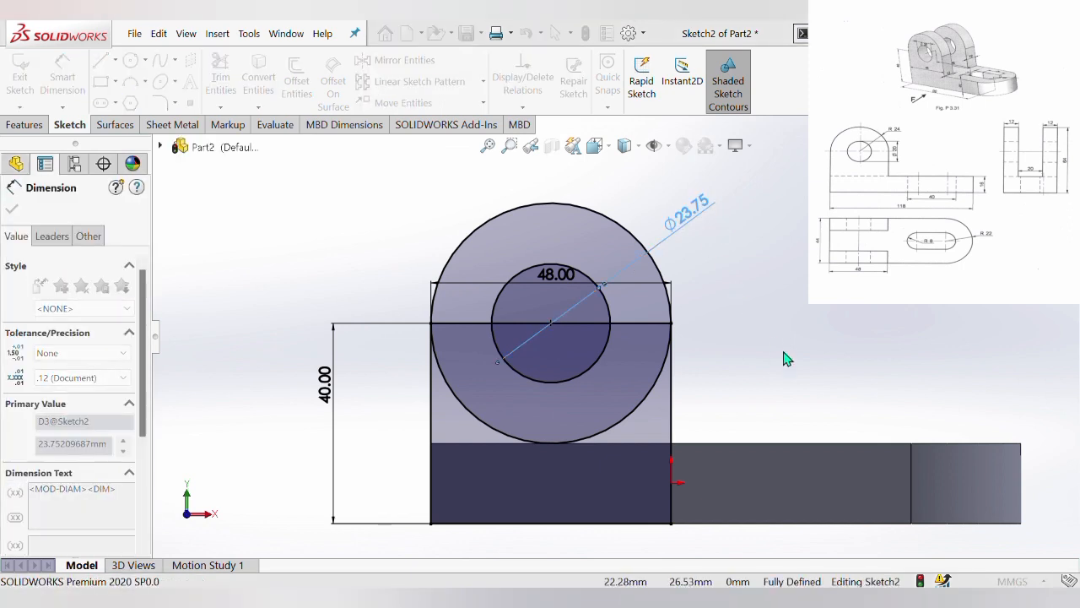
key("Return")
key("Escape")
Trim away the rectangle's upper edge and the lower half of the outer circle to leave a round-topped lug profile.
scroll(650, 318, "up", 1)
scroll(651, 324, "up", 1)
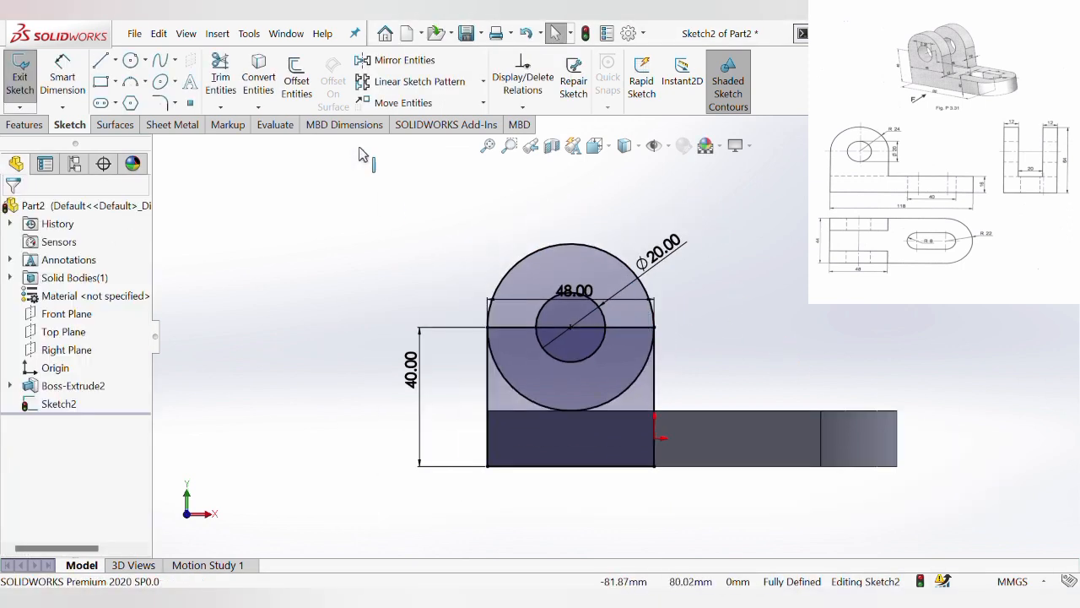
left_click(220, 80)
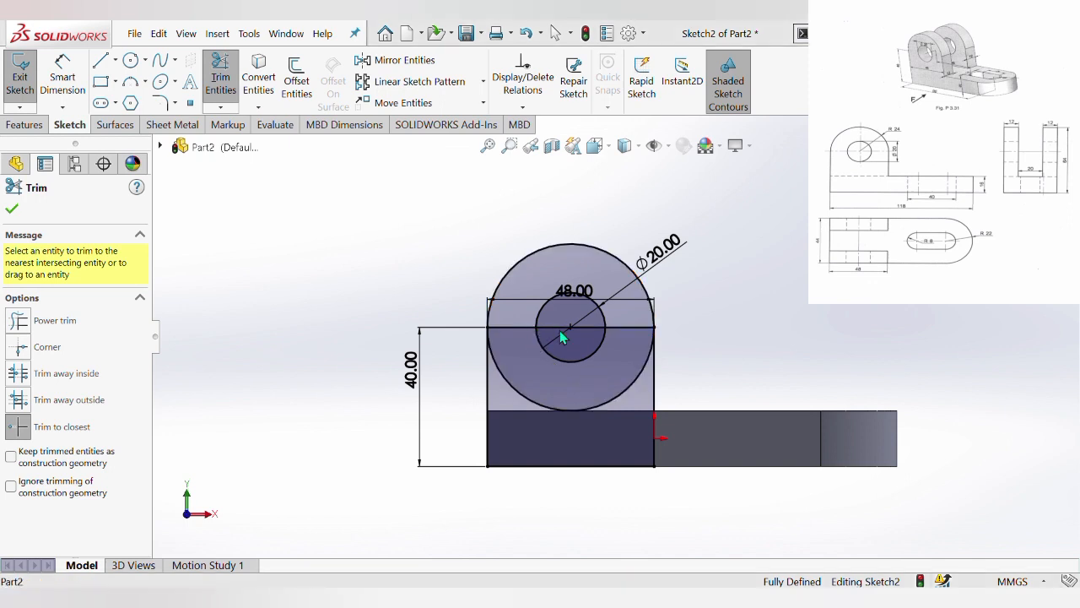
left_click(627, 327)
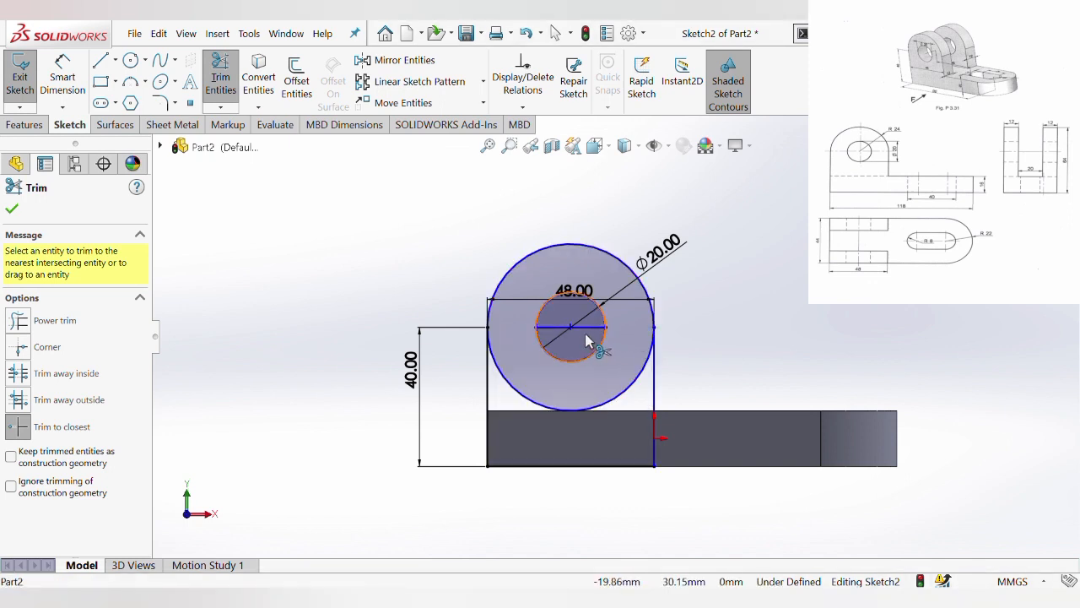
left_click(588, 329)
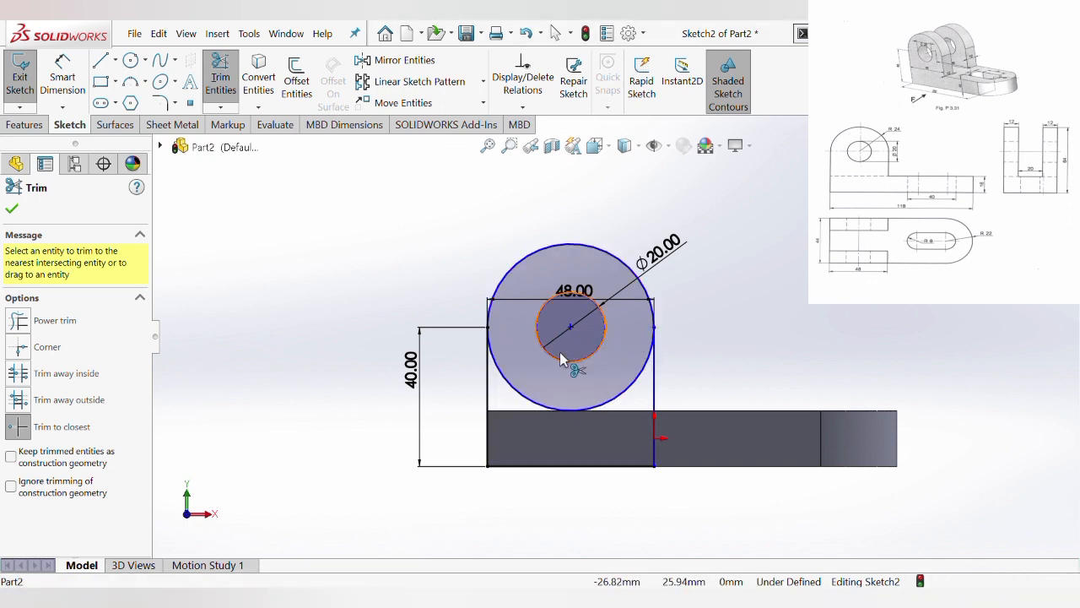
left_click(525, 404)
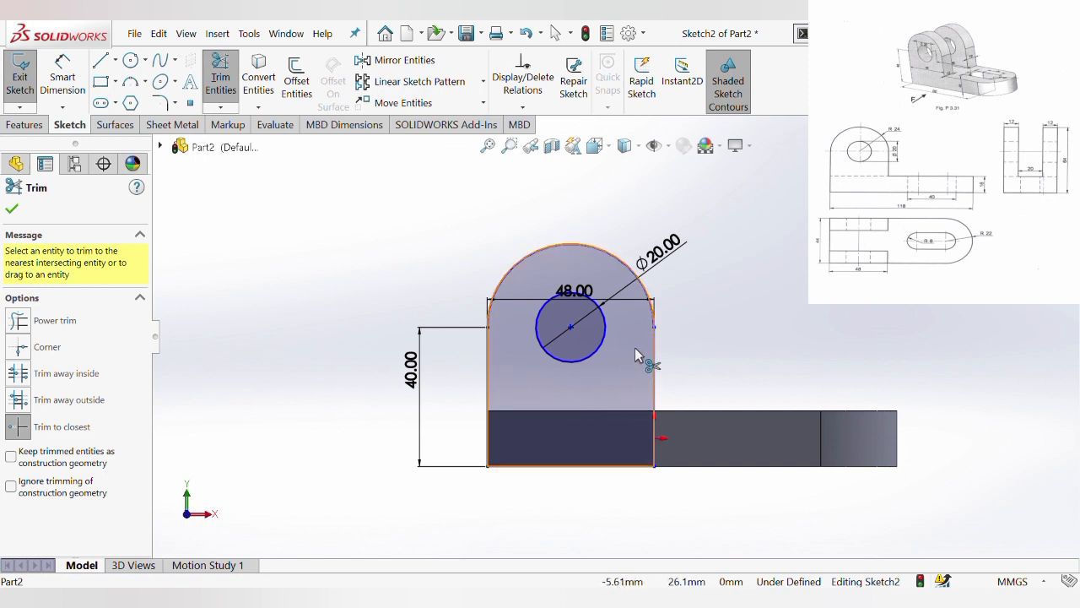
scroll(625, 343, "up", 2)
scroll(585, 335, "down", 2)
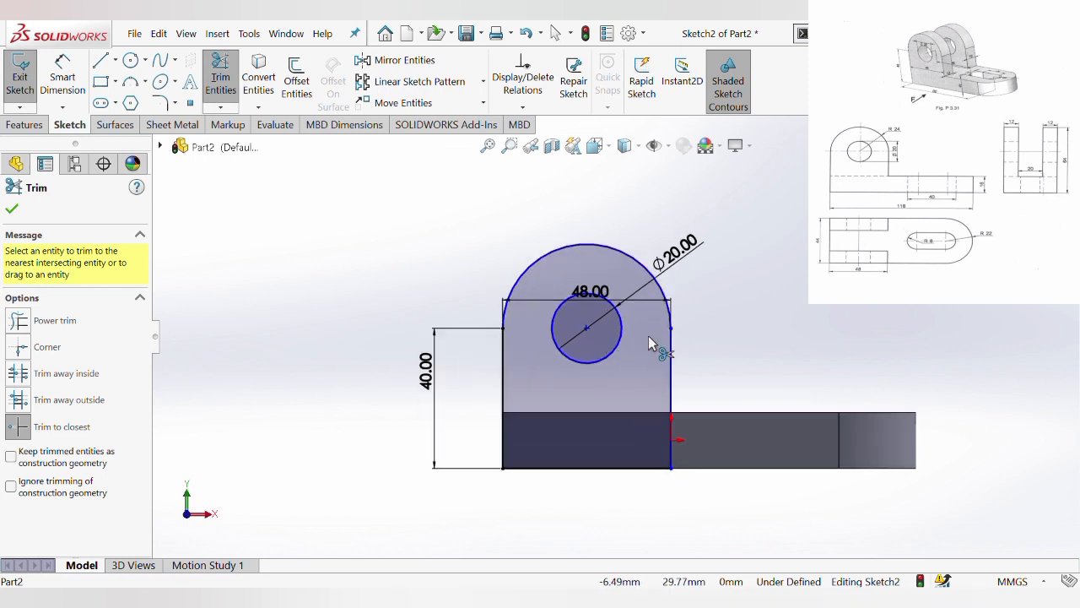
left_click(12, 207)
Dimension the radius of the lug's top arc as 24 mm.
left_click(63, 76)
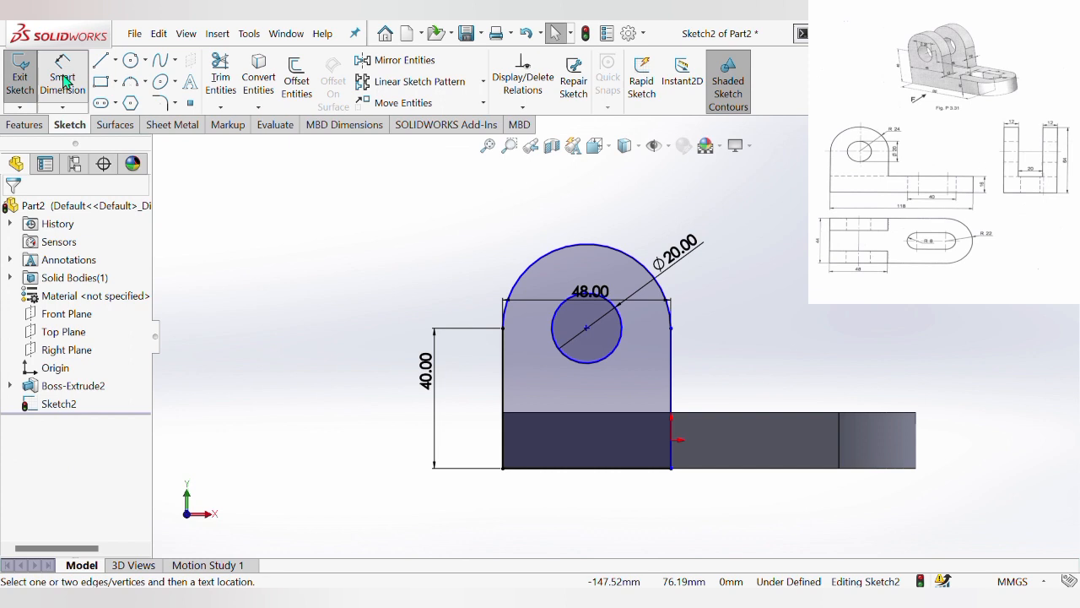
left_click(553, 263)
left_click(464, 211)
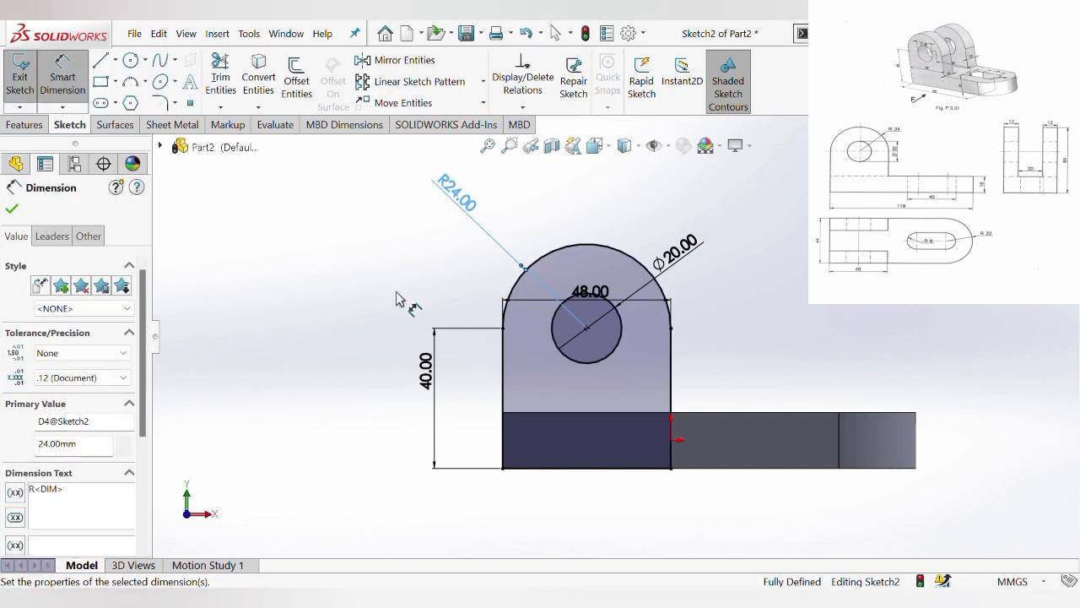
Extrude the round-topped lug profile 12 mm in the reversed direction, over the base plate, as a blind boss merged with it.
left_click(313, 324)
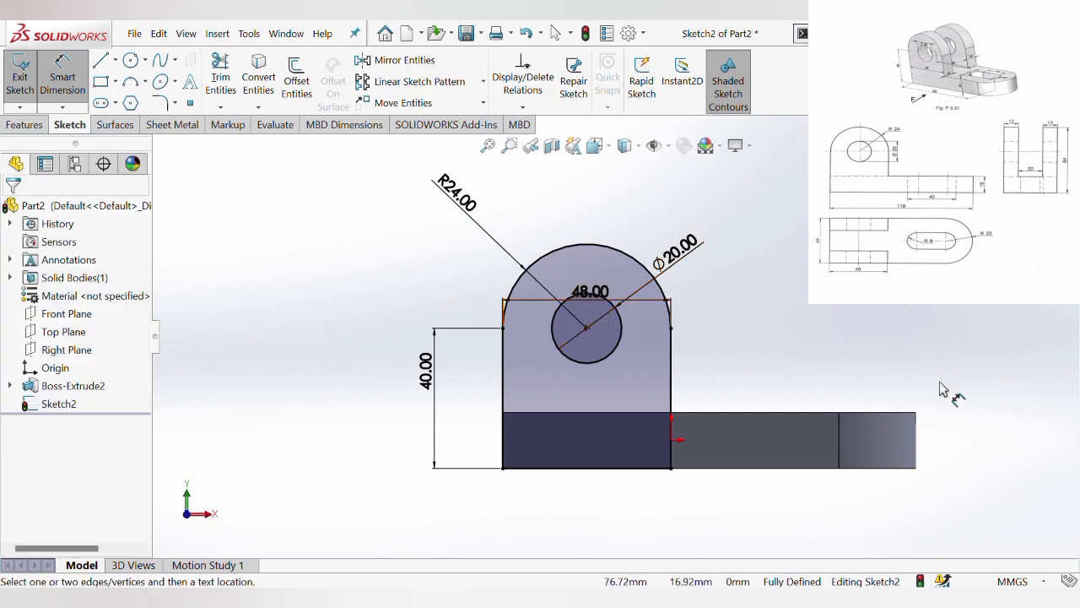
key("ctrl+7")
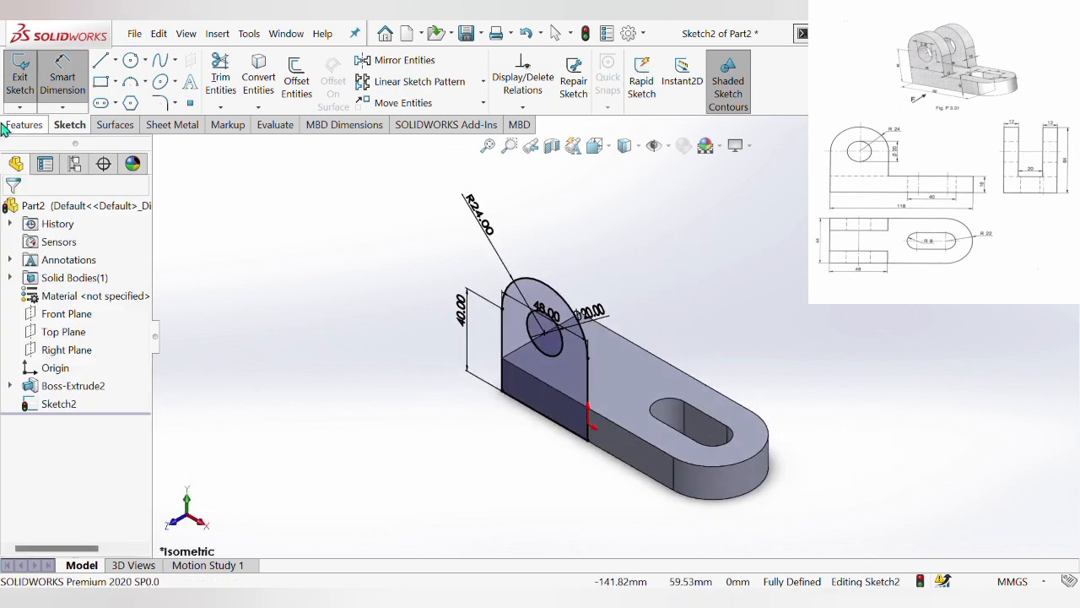
left_click(46, 125)
left_click(25, 80)
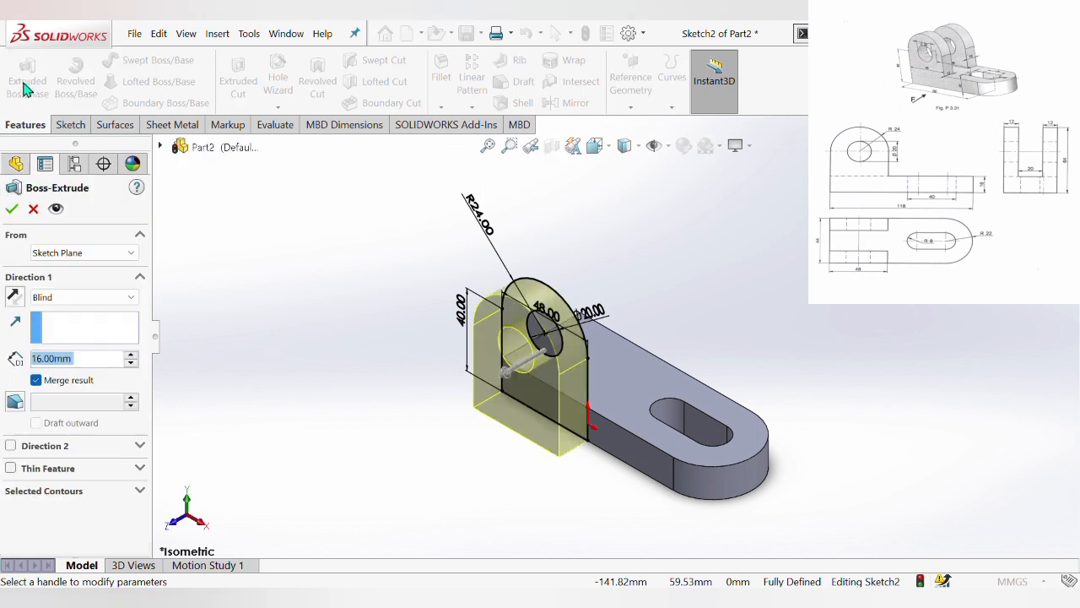
left_click(15, 296)
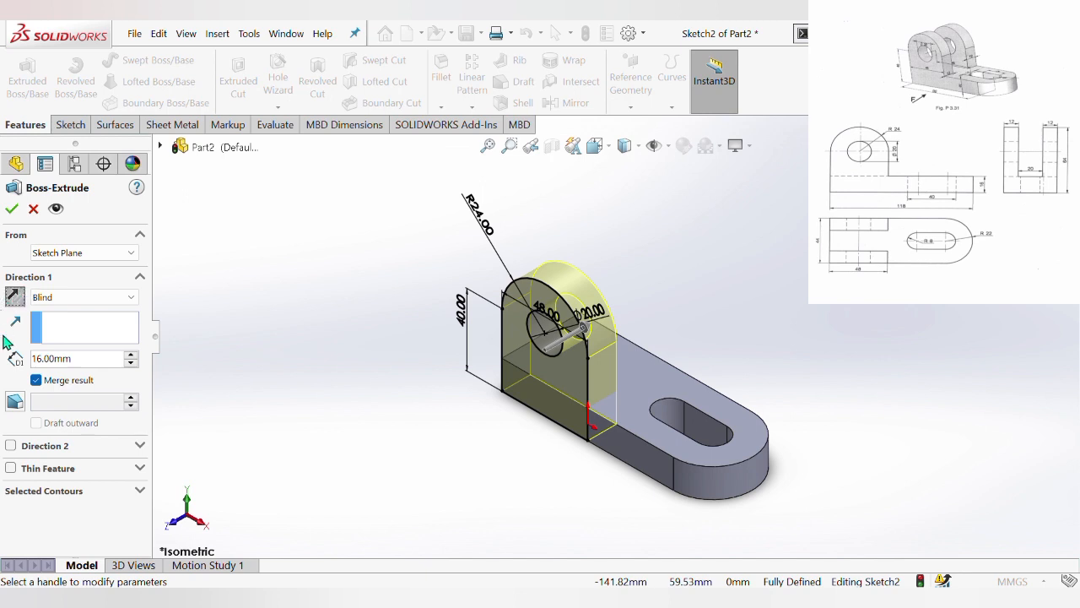
key("ctrl+a")
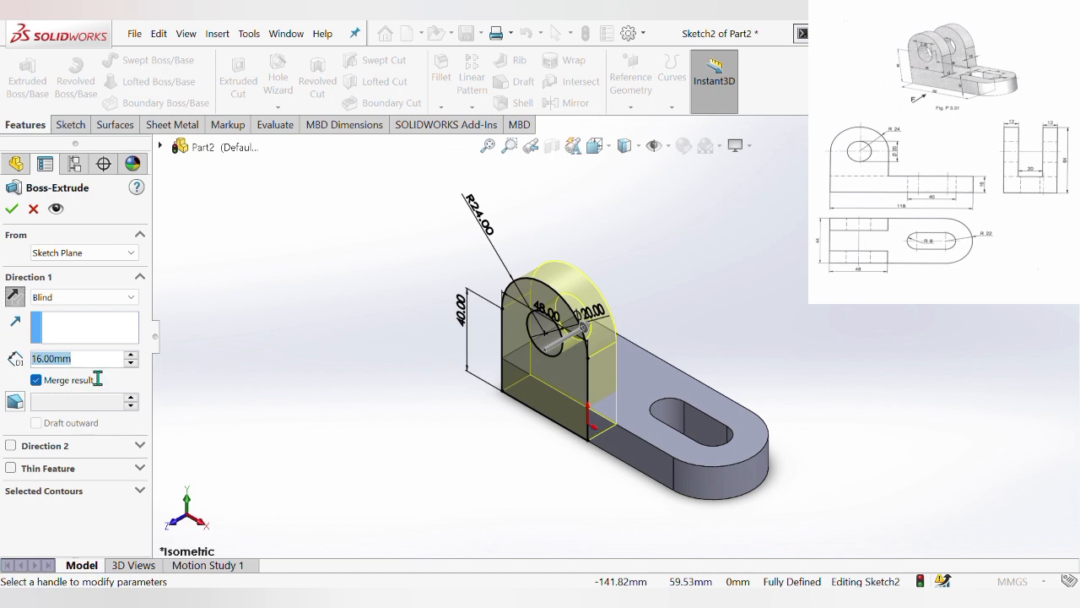
type("12")
key("Return")
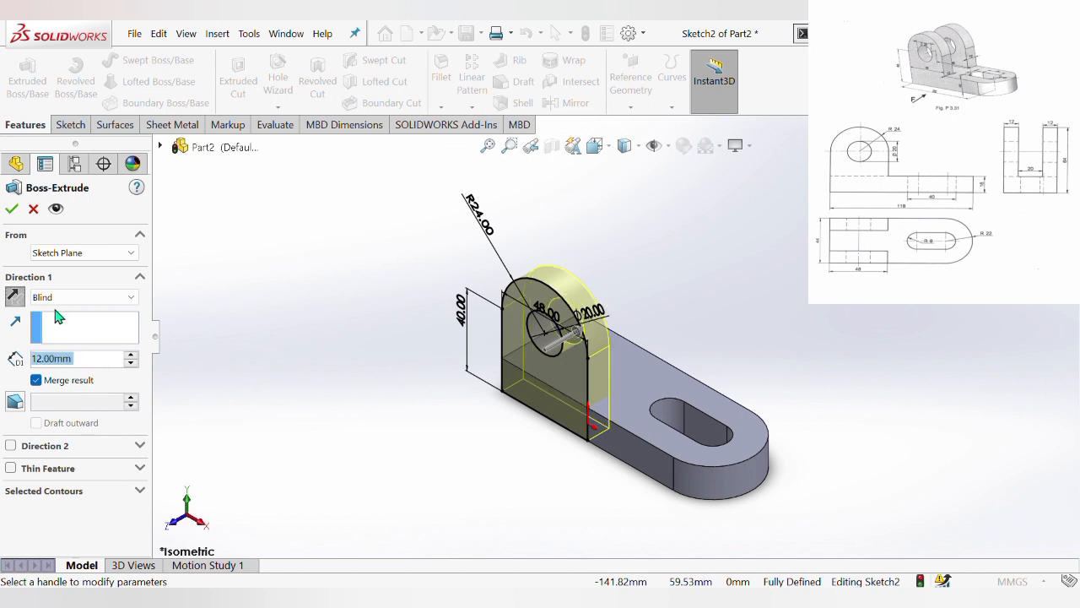
left_click(13, 210)
left_click(245, 316)
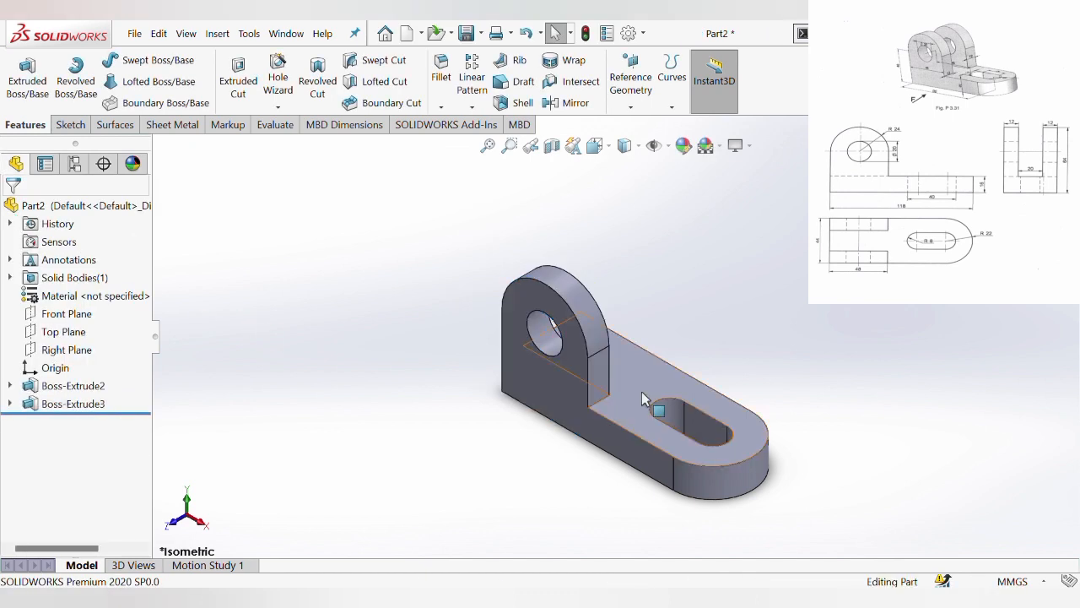
scroll(641, 392, "down", 2)
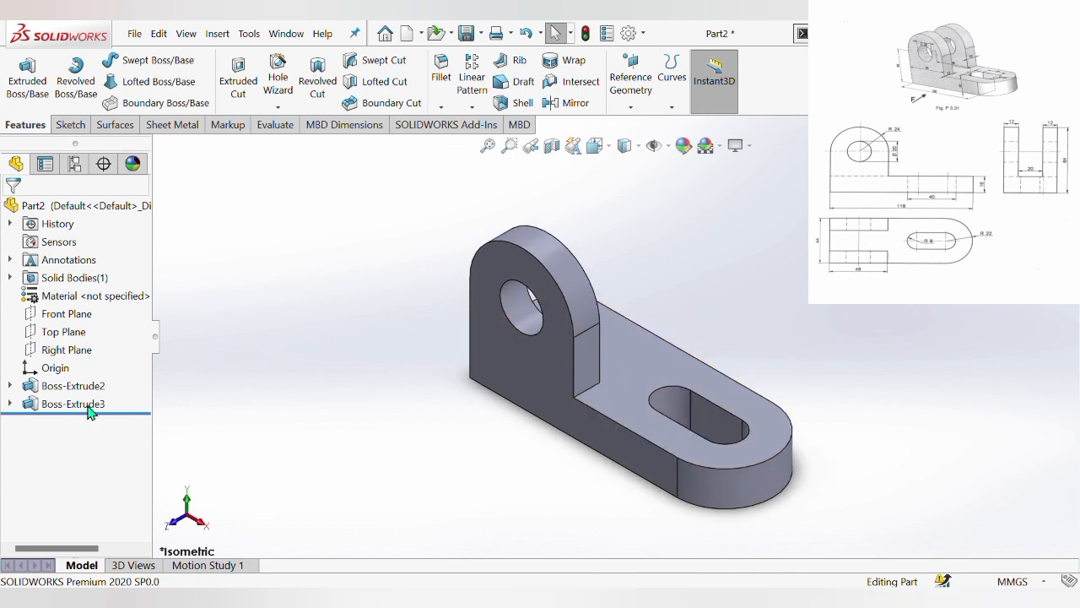
Mirror only the extruded lug about the Front Plane to create the second lug on the opposite side of the base.
left_click(76, 311)
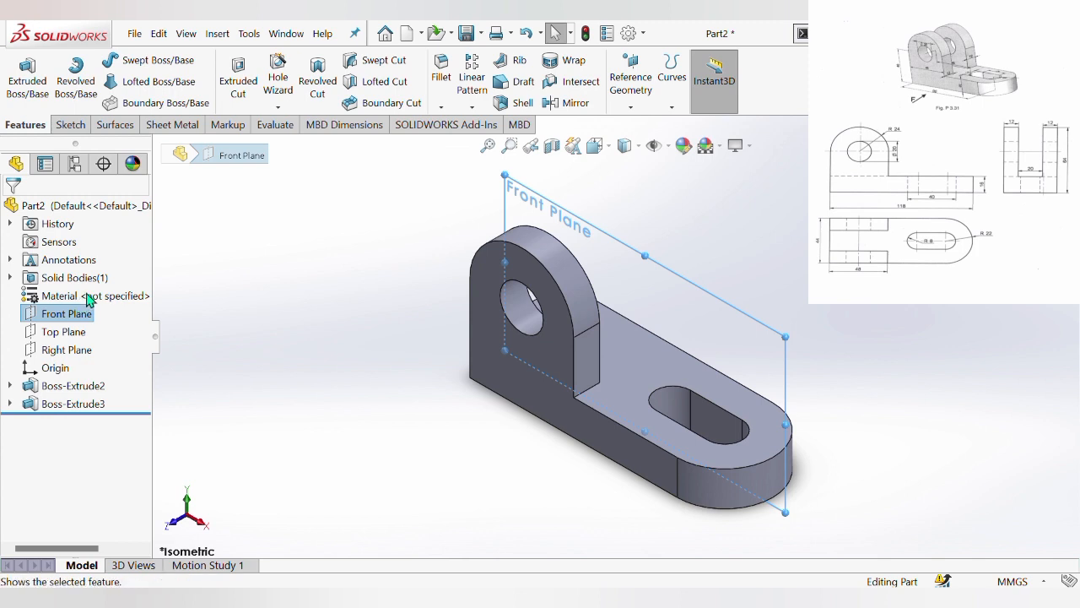
left_click(335, 302)
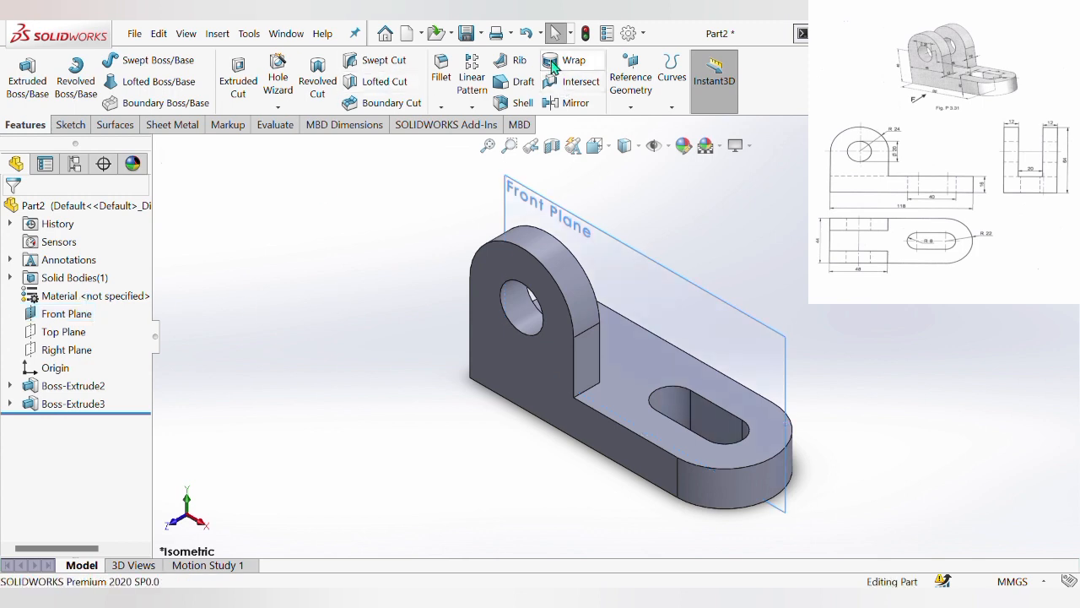
left_click(556, 110)
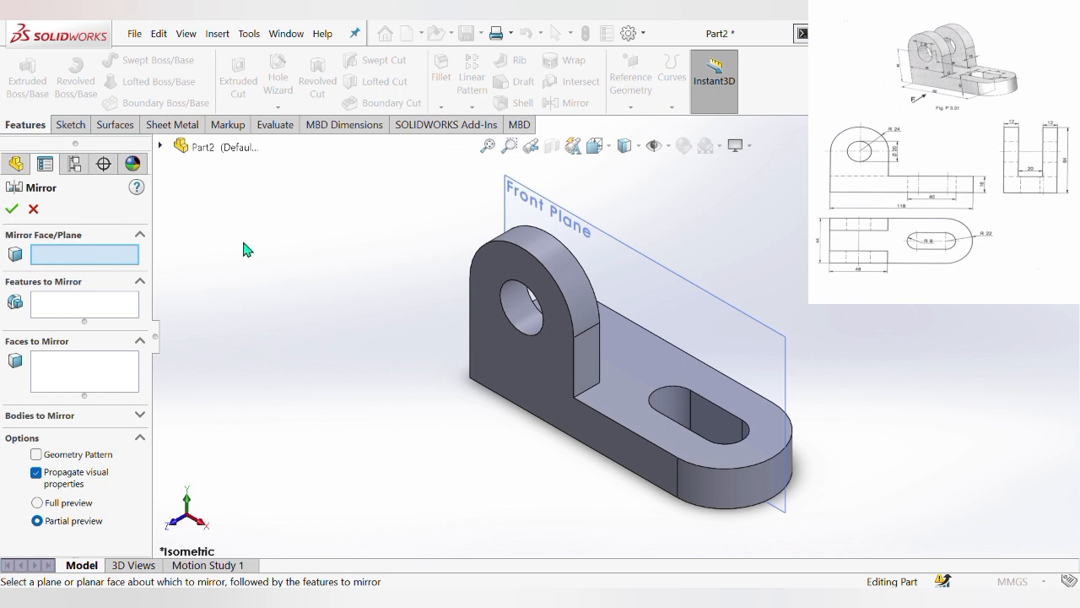
left_click(616, 272)
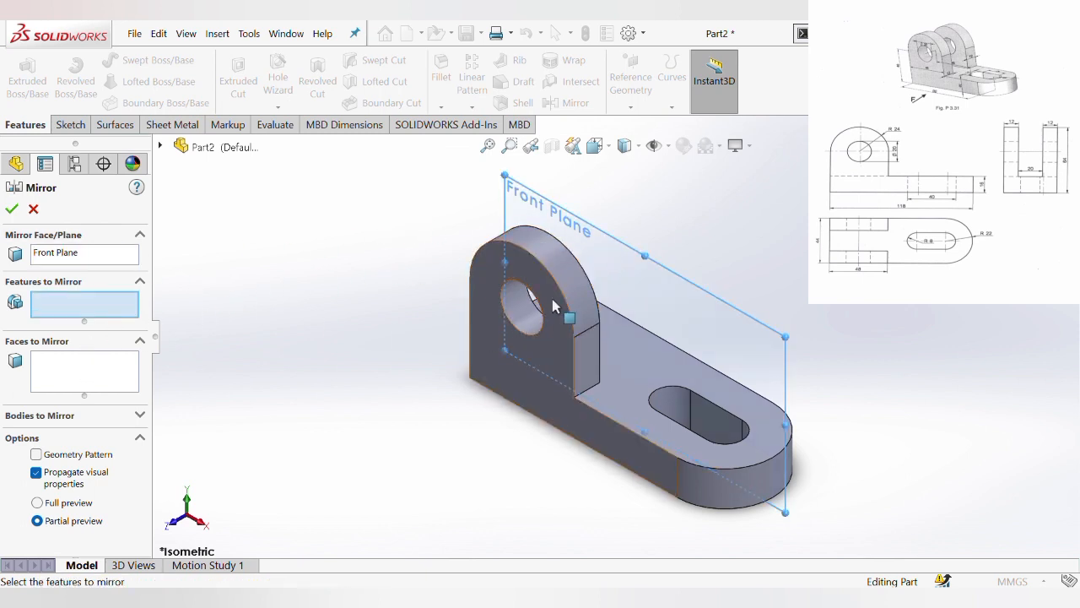
left_click(563, 272)
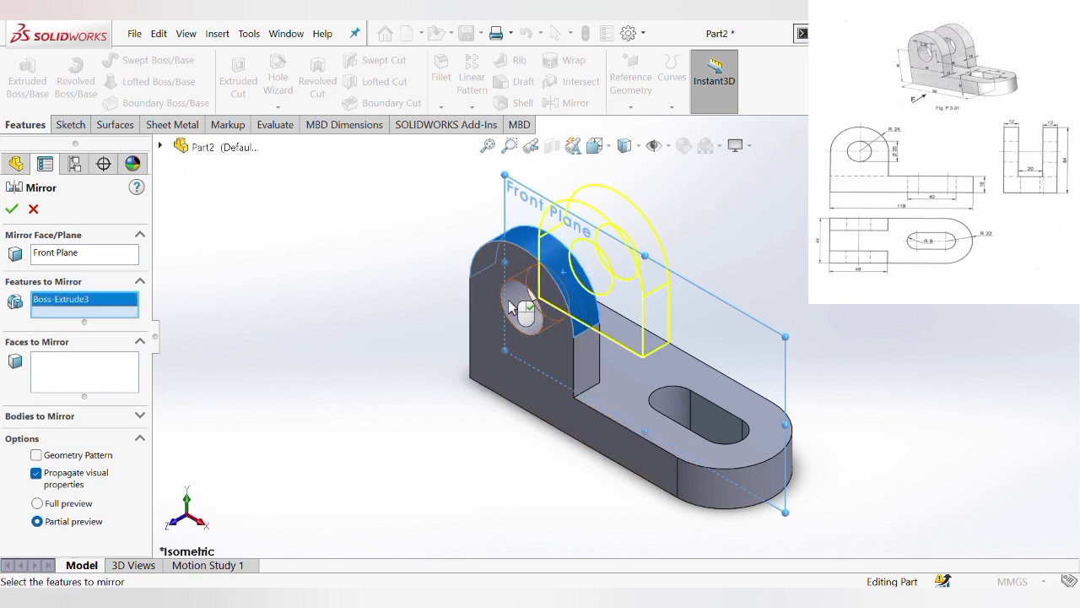
left_click(570, 364)
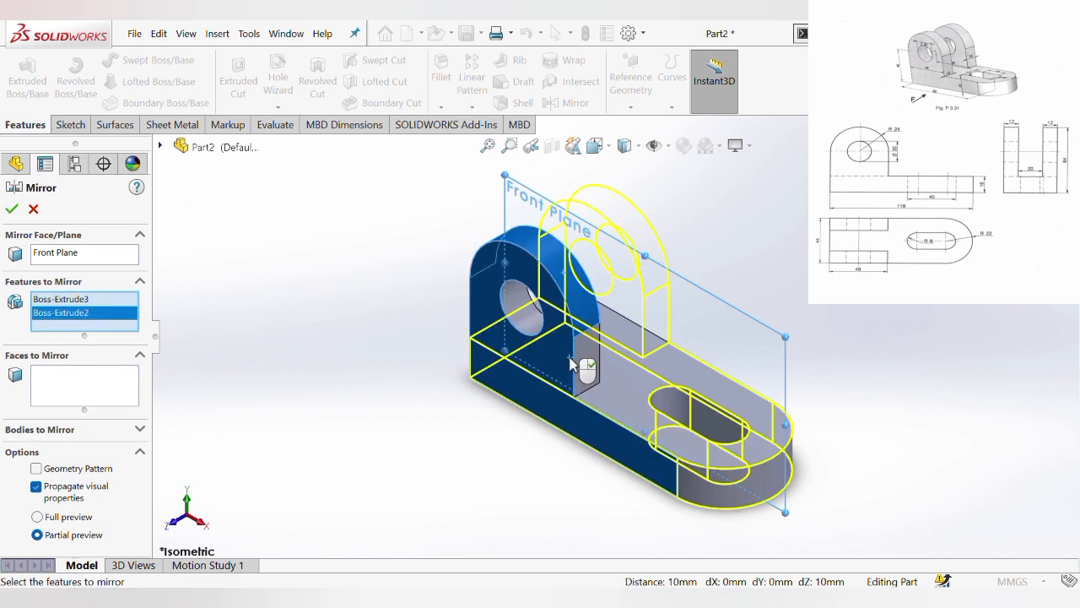
left_click(570, 365)
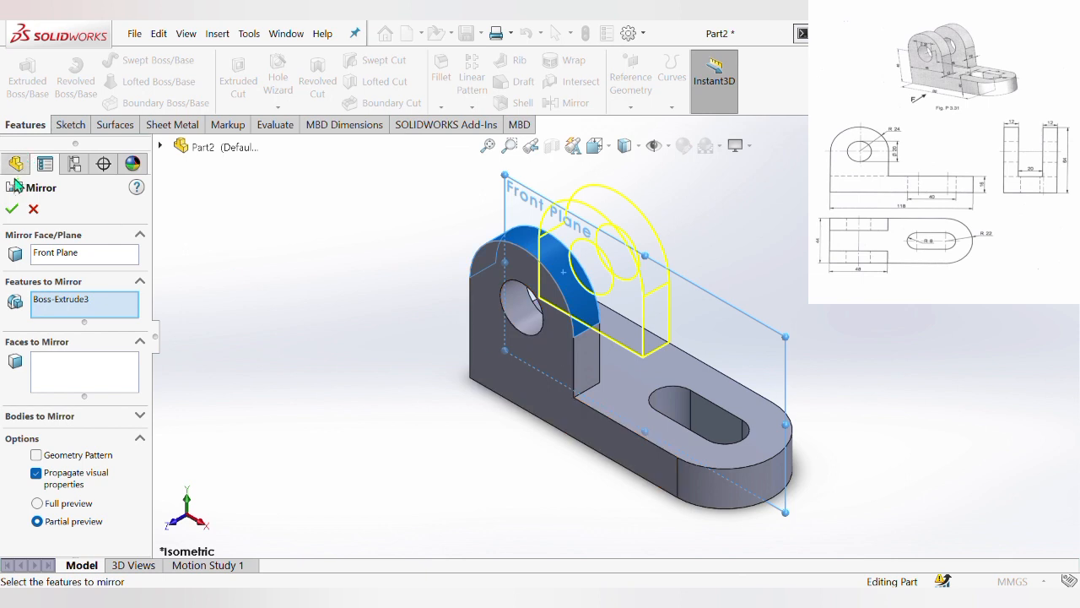
left_click(11, 210)
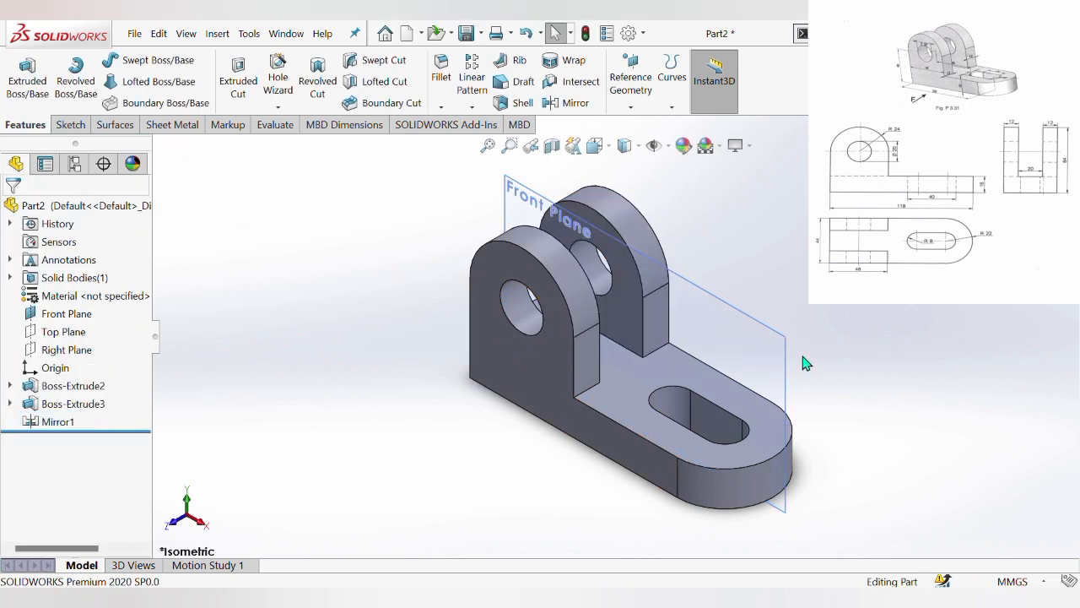
left_click(837, 314)
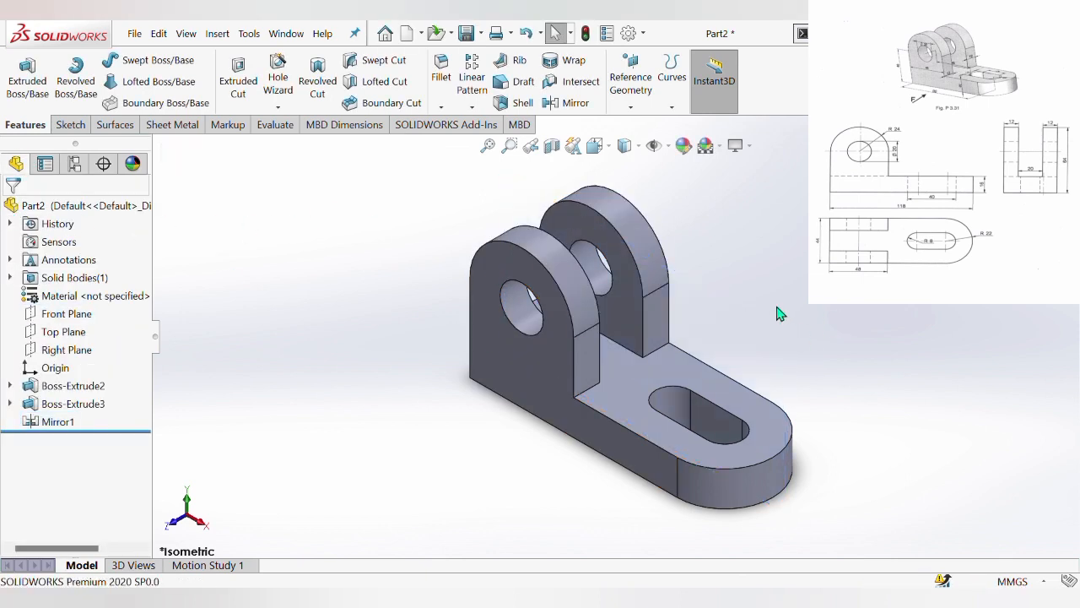
Apply the polished nickel appearance to the whole bracket, and replace it with brushed nickel coarse.
scroll(778, 309, "up", 3)
scroll(777, 319, "down", 2)
scroll(775, 311, "up", 1)
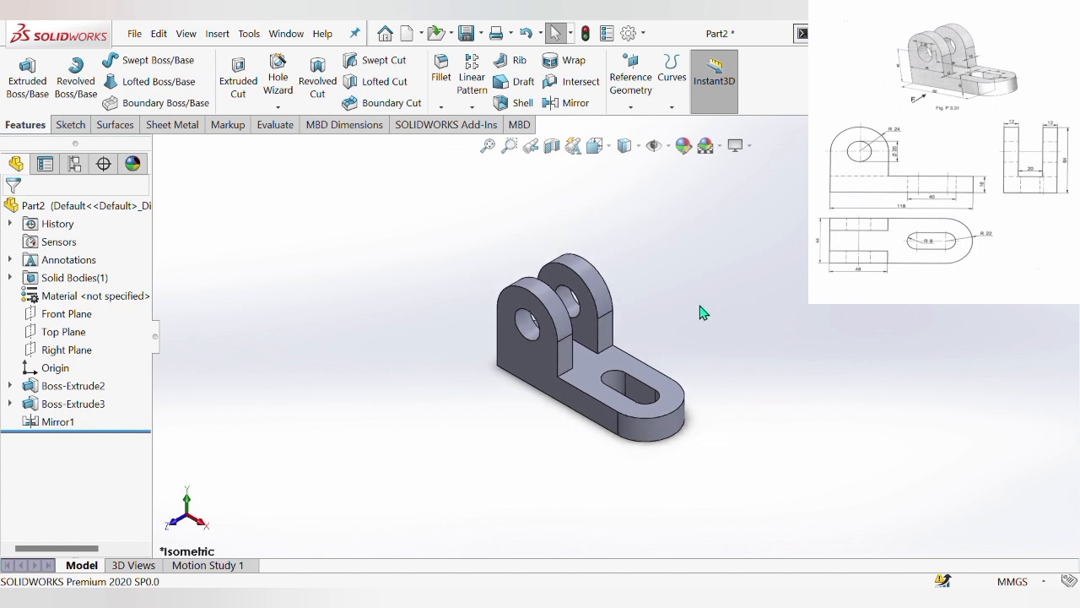
scroll(700, 306, "down", 1)
scroll(669, 476, "down", 1)
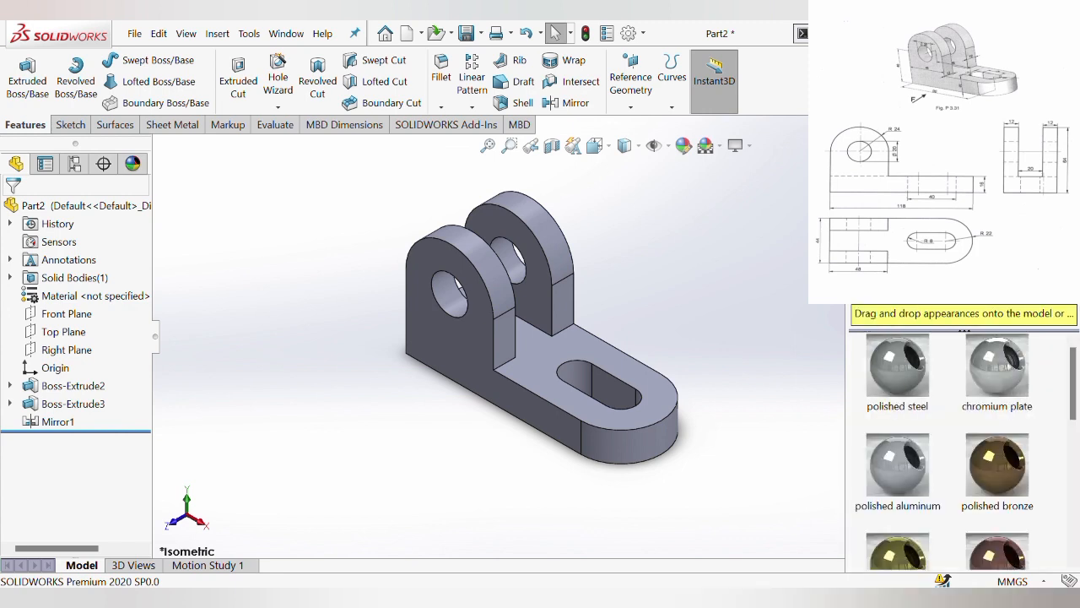
scroll(926, 398, "down", 3)
scroll(926, 398, "up", 2)
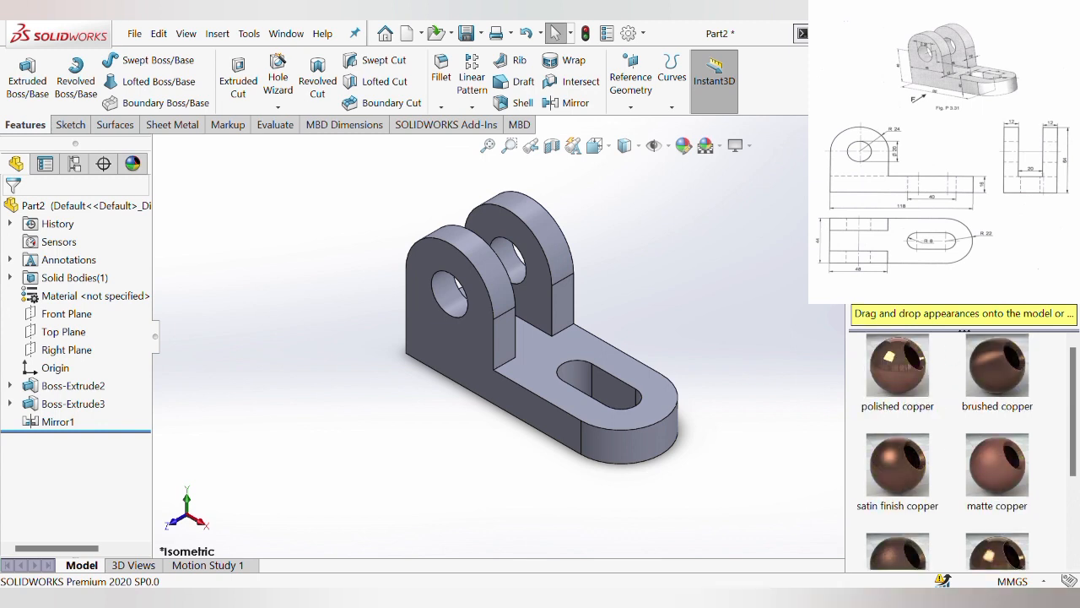
left_click(926, 413)
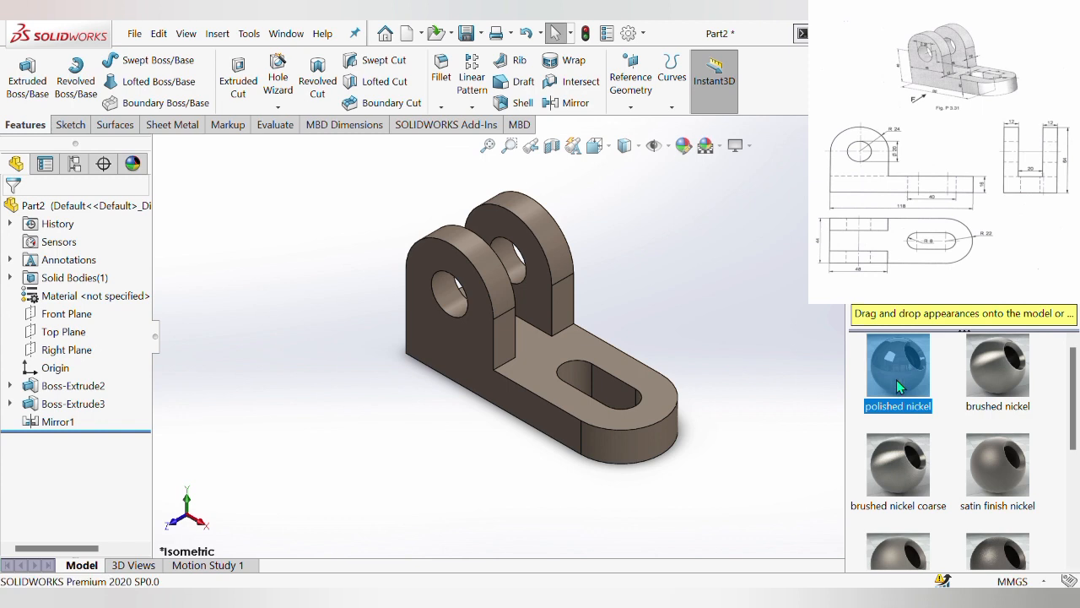
left_click(905, 463)
scroll(928, 474, "down", 2)
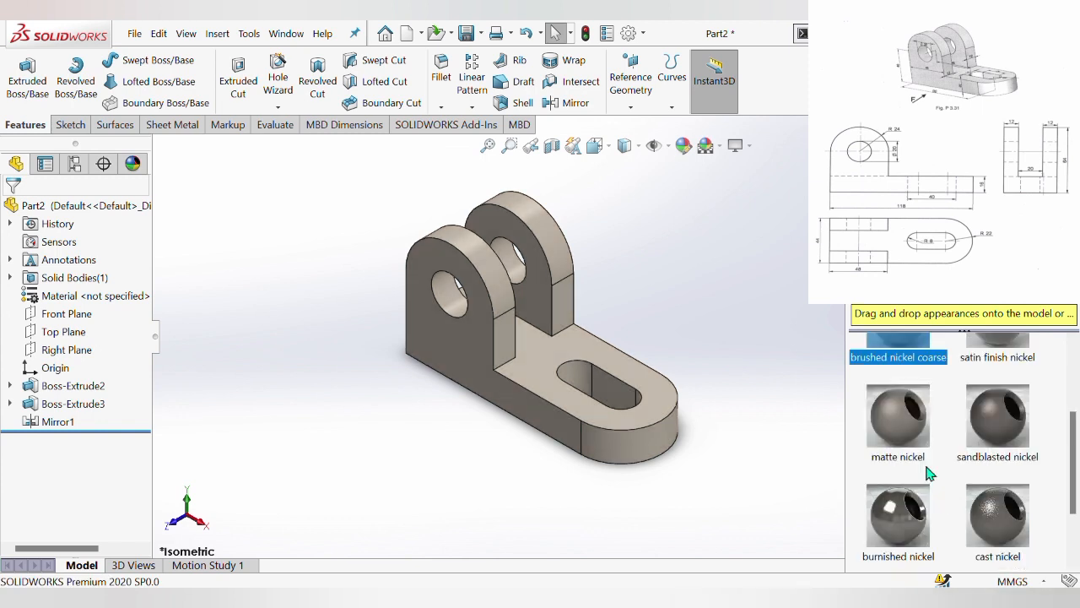
left_click(758, 395)
Examine the finished bracket up close, checking both lugs, their holes and the slotted base against the reference drawing.
scroll(752, 398, "down", 1)
scroll(433, 257, "up", 1)
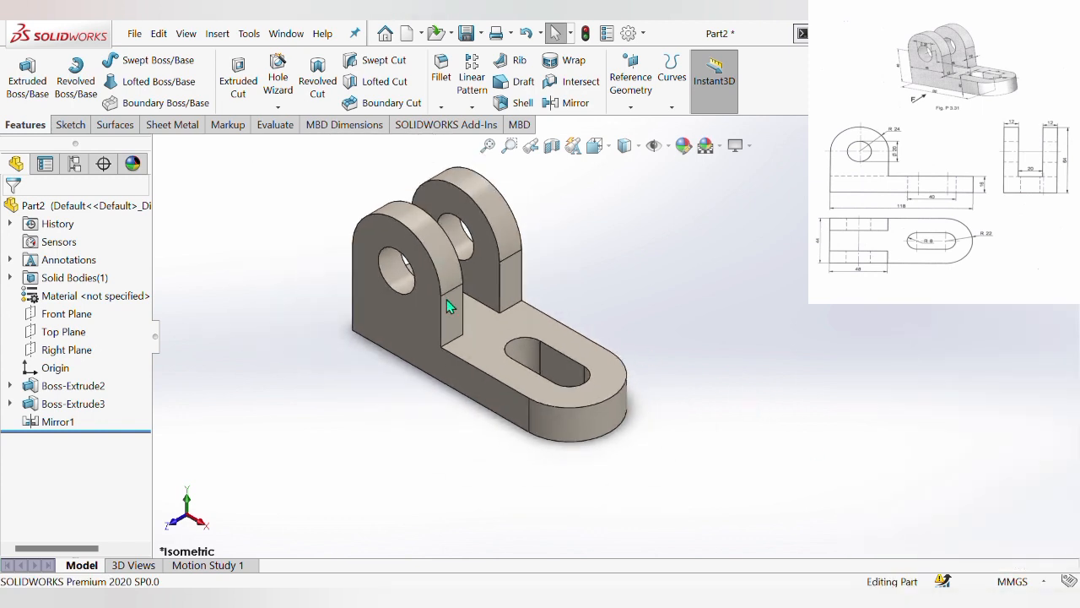
scroll(447, 299, "down", 2)
scroll(782, 353, "down", 2)
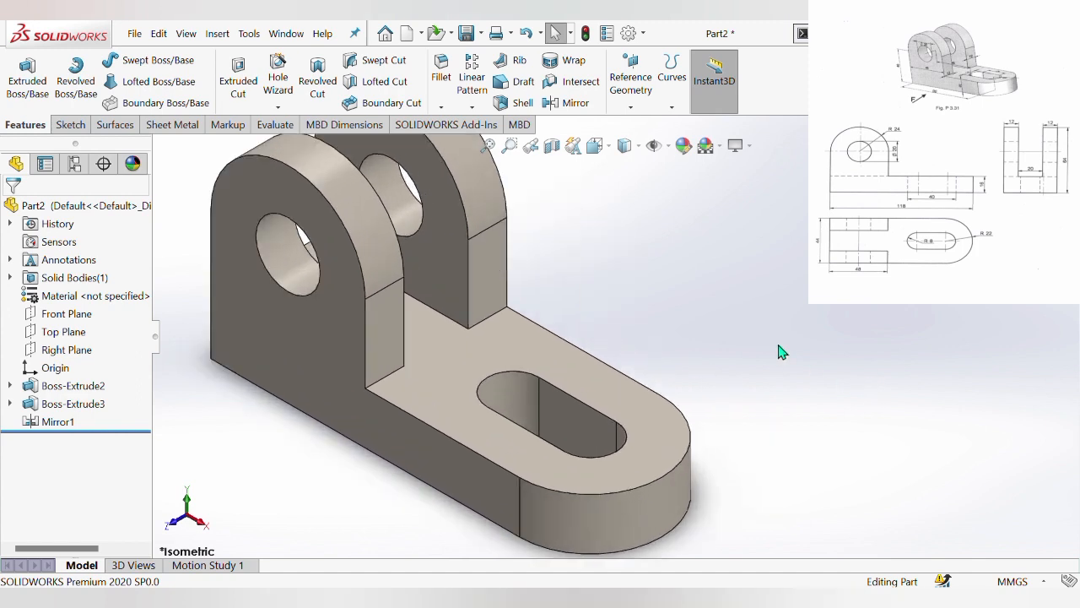
scroll(782, 353, "up", 2)
scroll(505, 205, "down", 1)
scroll(505, 205, "down", 1)
scroll(505, 205, "up", 1)
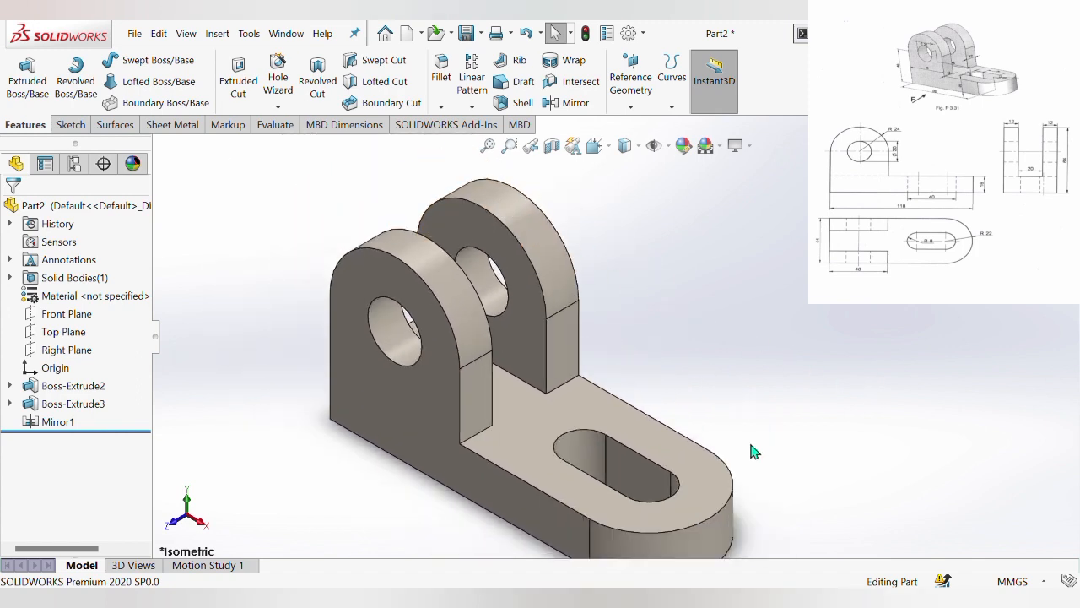
scroll(751, 444, "up", 1)
scroll(744, 453, "down", 1)
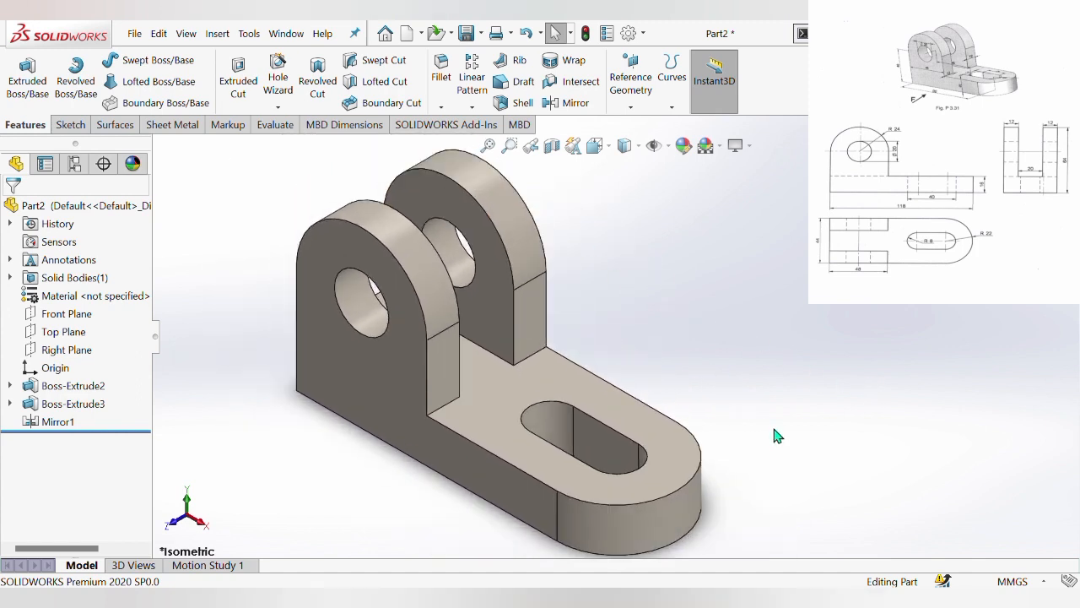